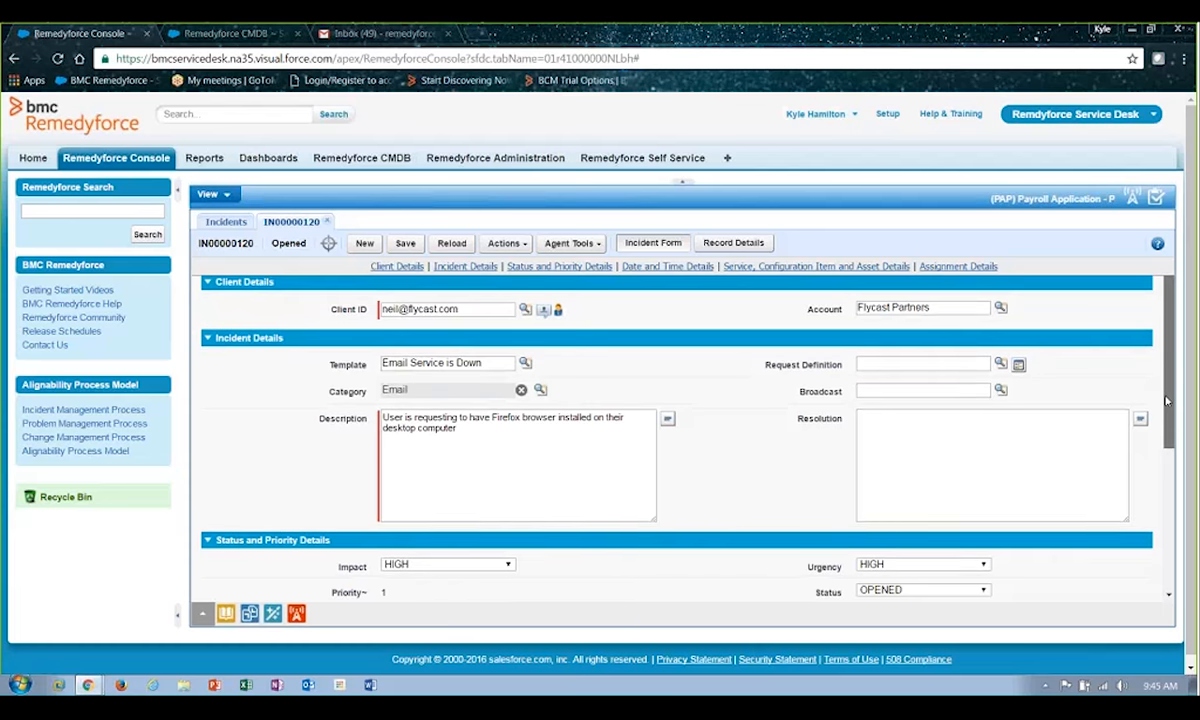
Look over the Firefox incident and open the inventory summary of its linked computer, AMPLIFY02MASTER, through CMDB Actions
scroll(1166, 388, "down", 3)
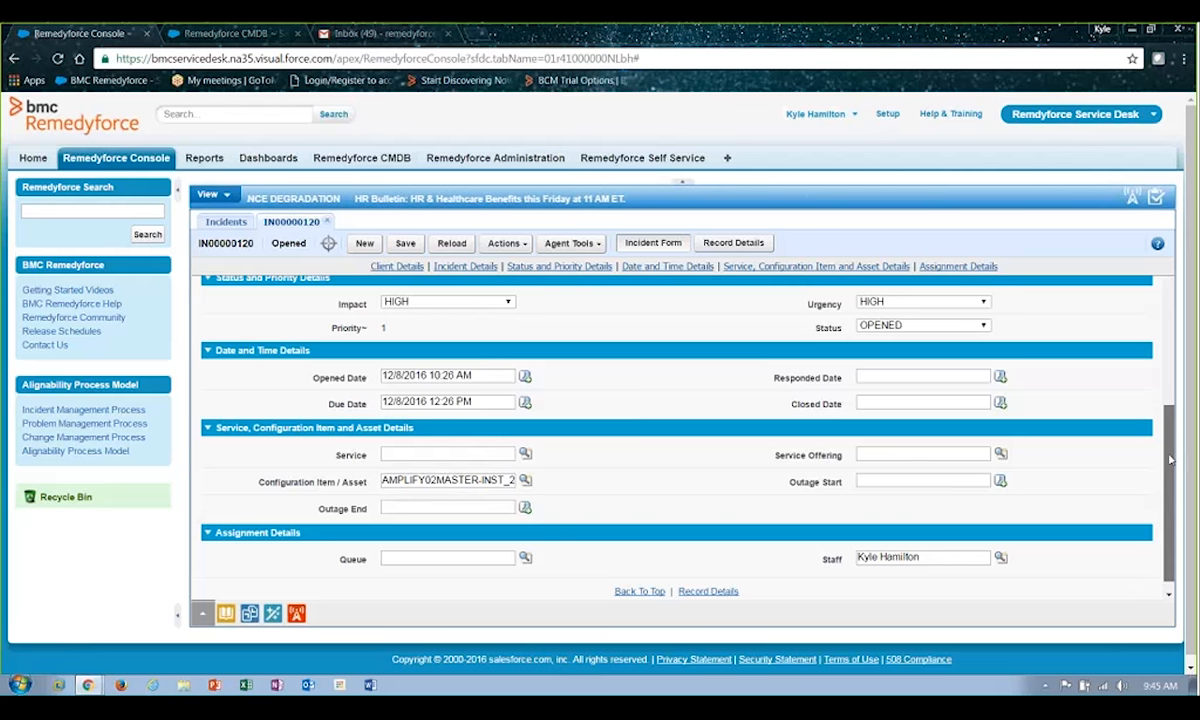
left_click_drag(1170, 459, 1160, 326)
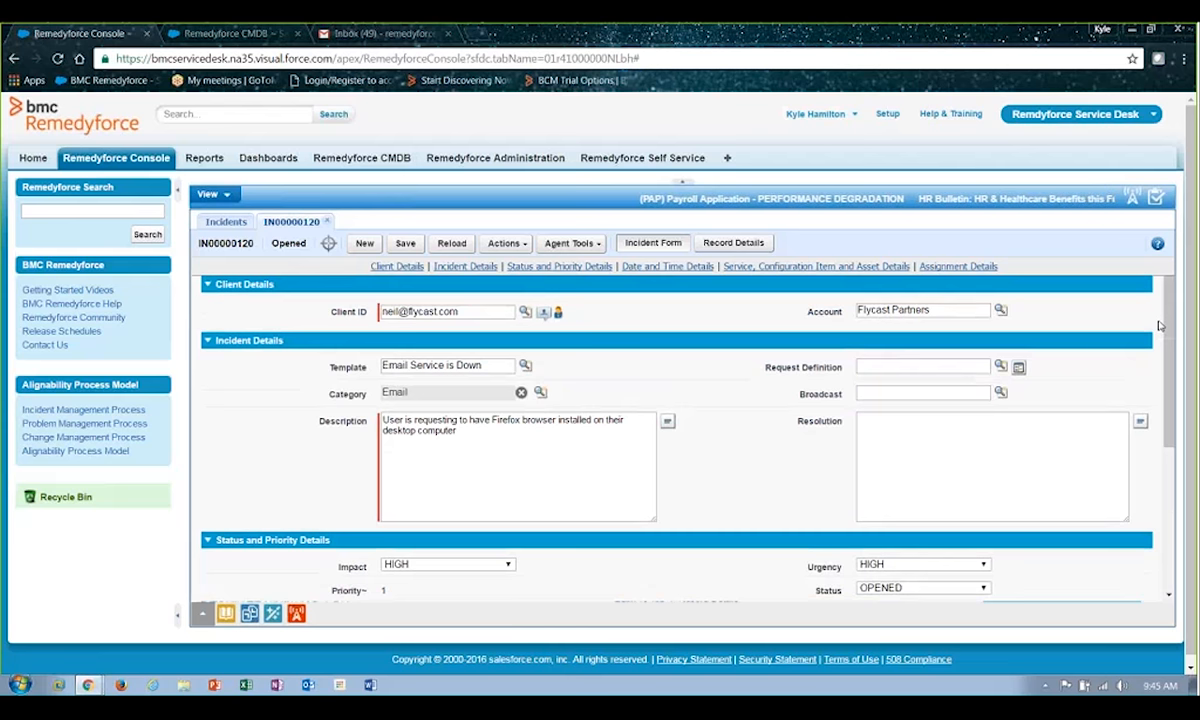
left_click(593, 245)
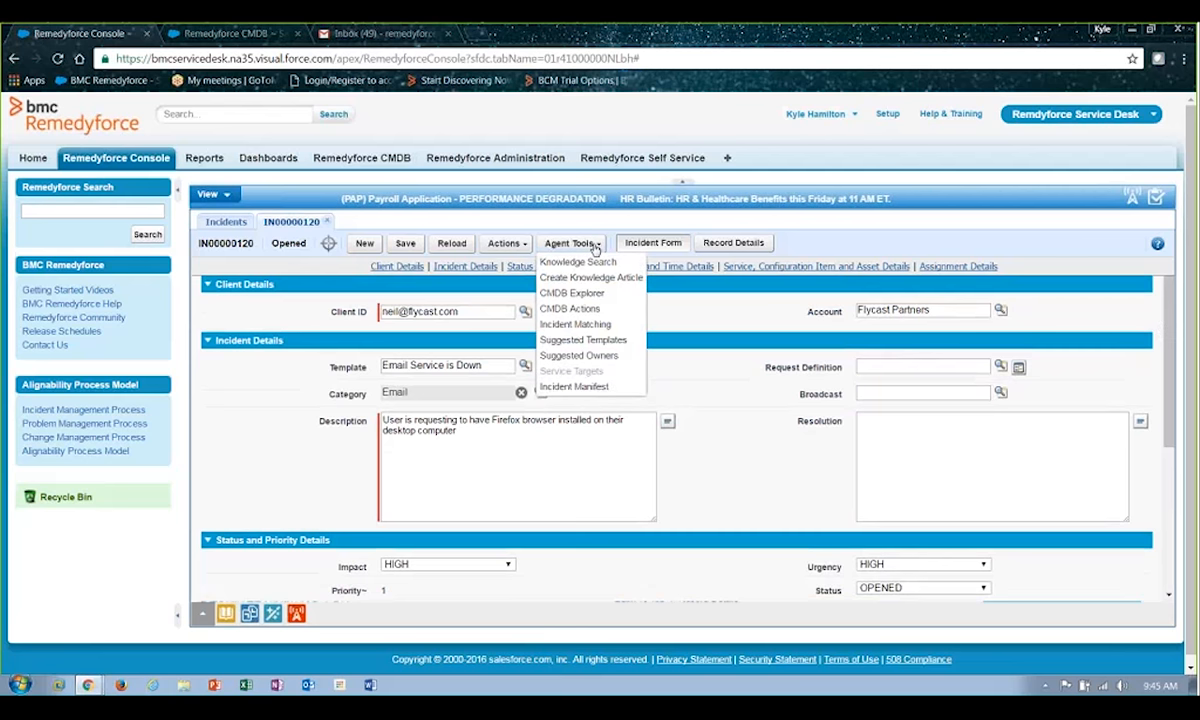
left_click(570, 308)
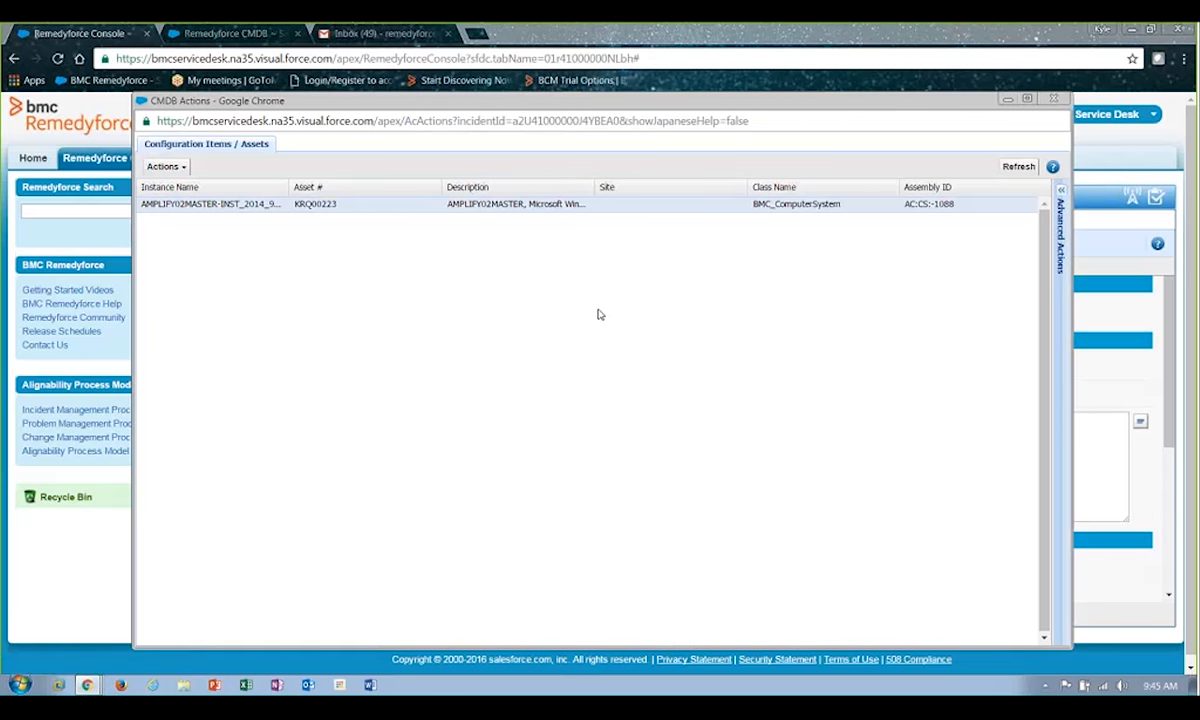
left_click(166, 166)
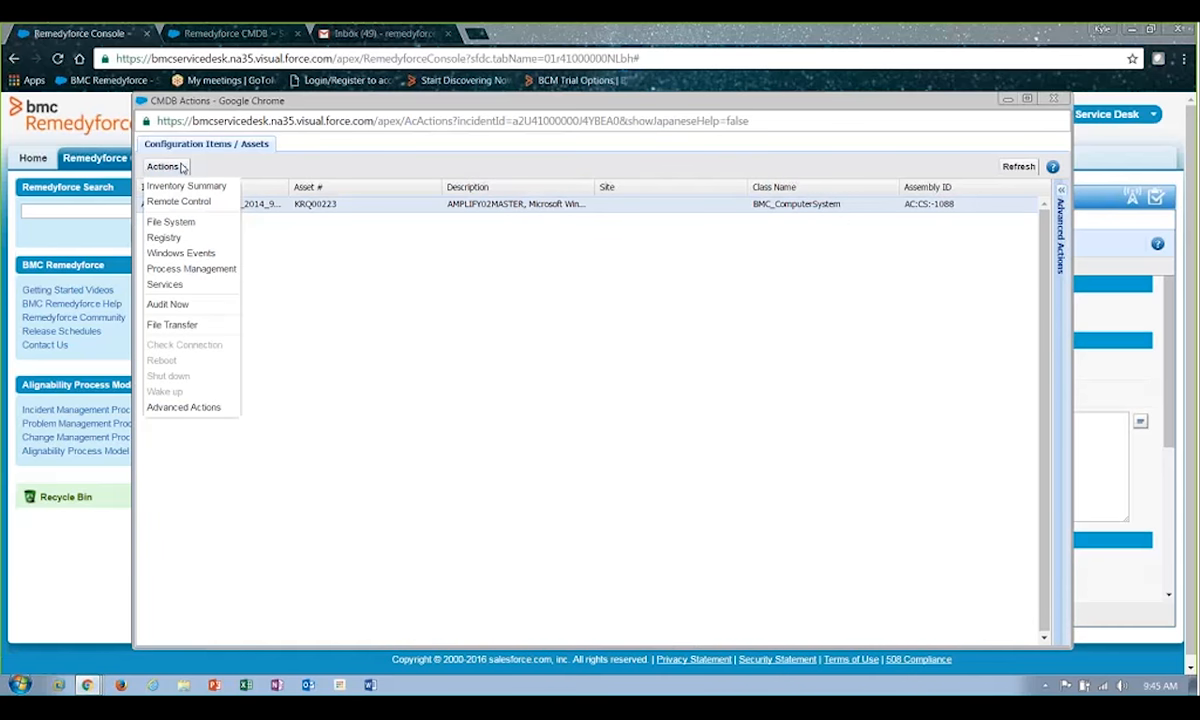
left_click(194, 187)
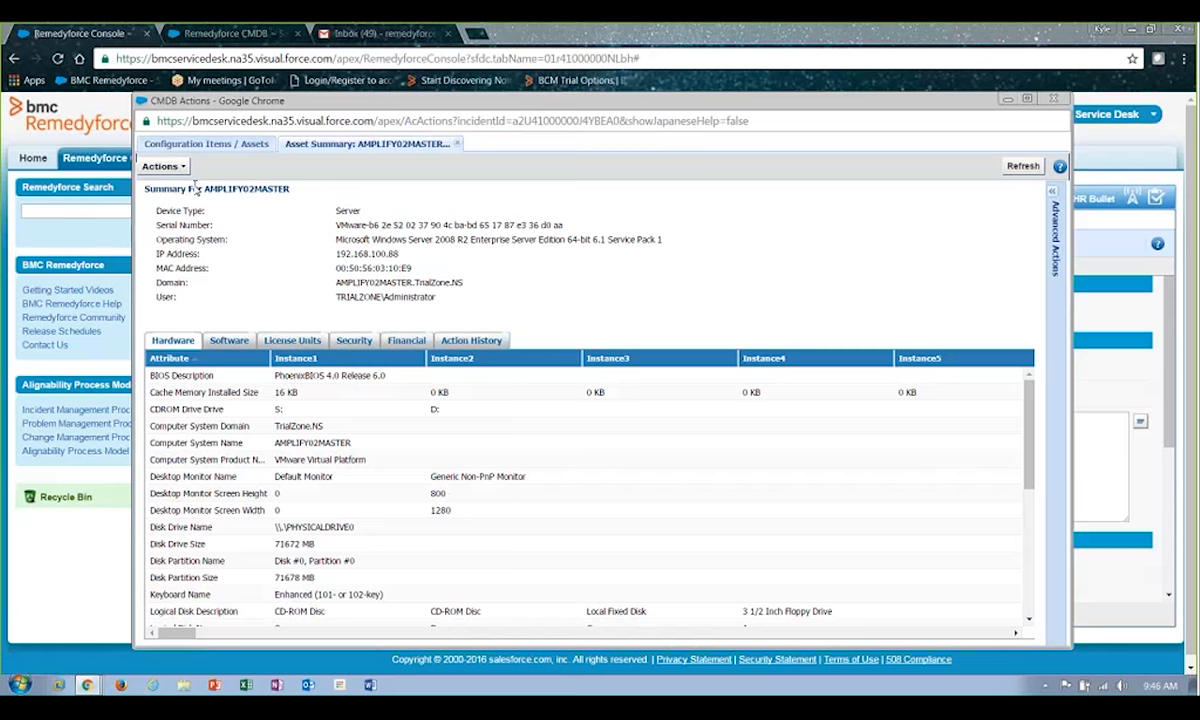
Review the software, license units and financial information in the computer's asset summary
left_click(229, 341)
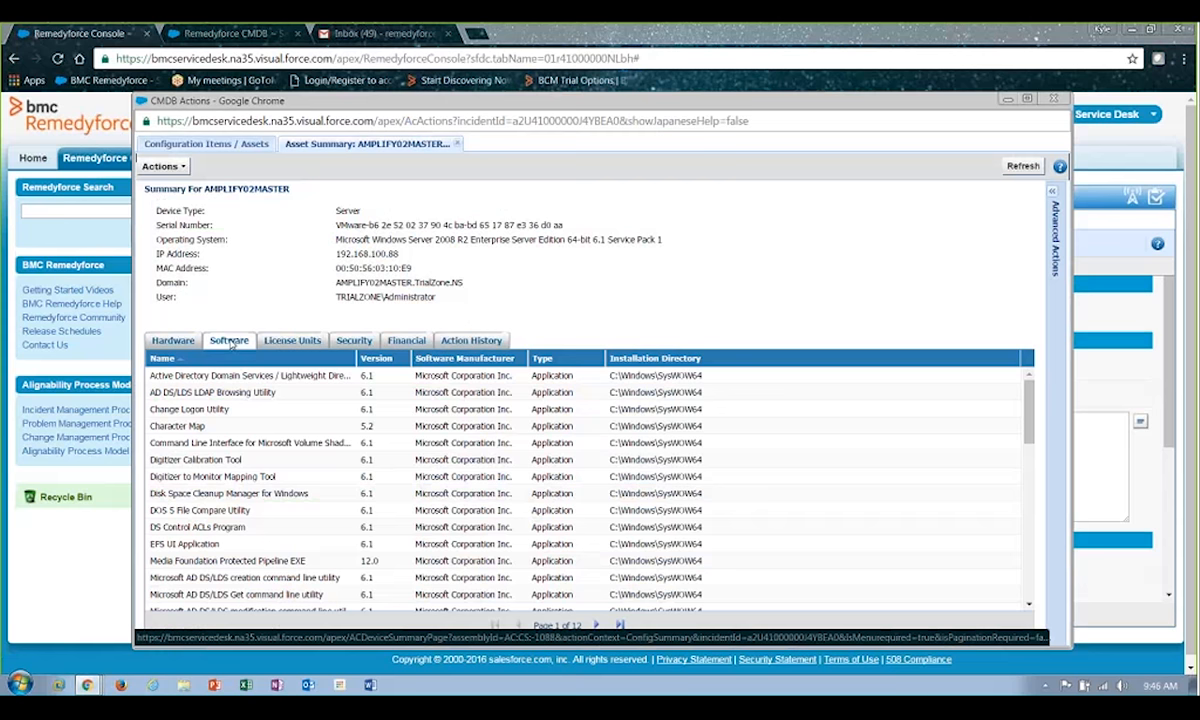
left_click(288, 341)
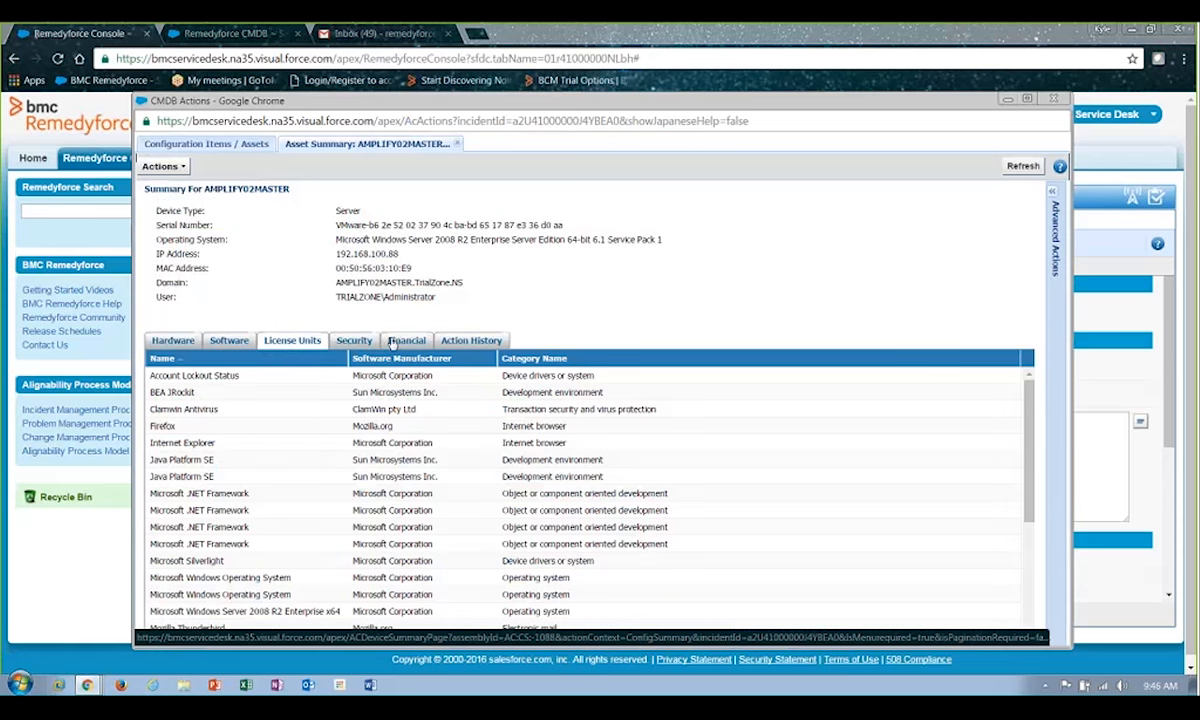
left_click(393, 343)
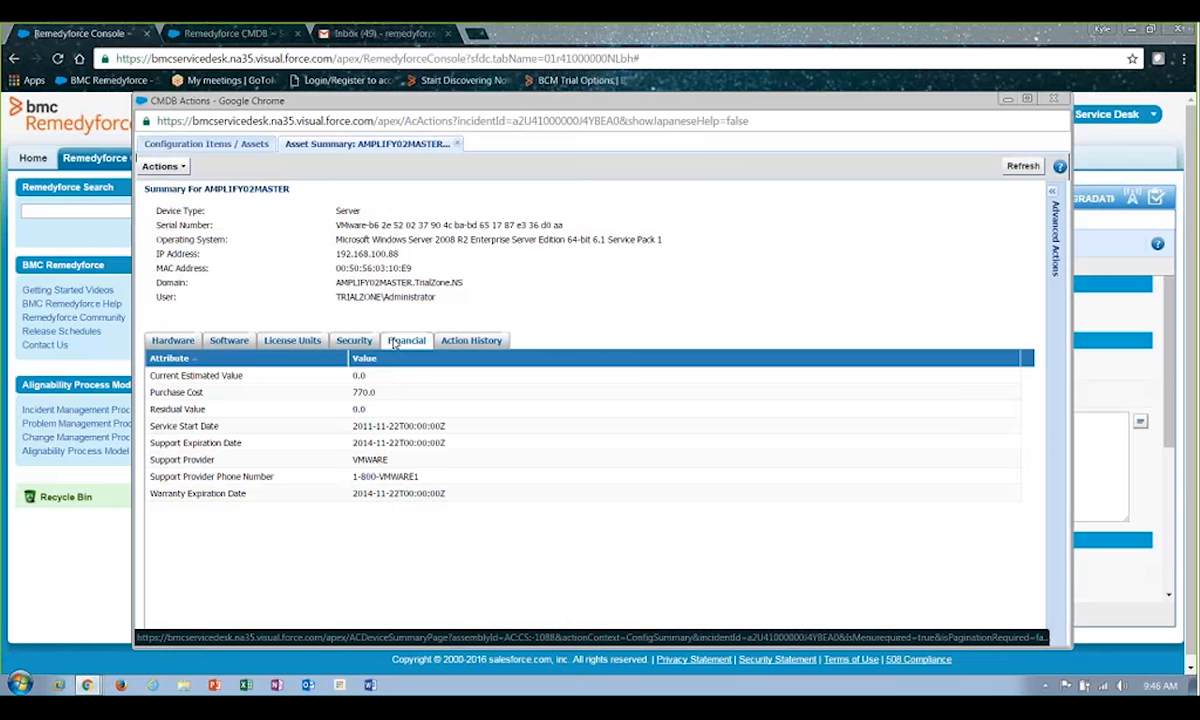
Open AMPLIFY02MASTER's registry and its list of running processes
left_click(162, 166)
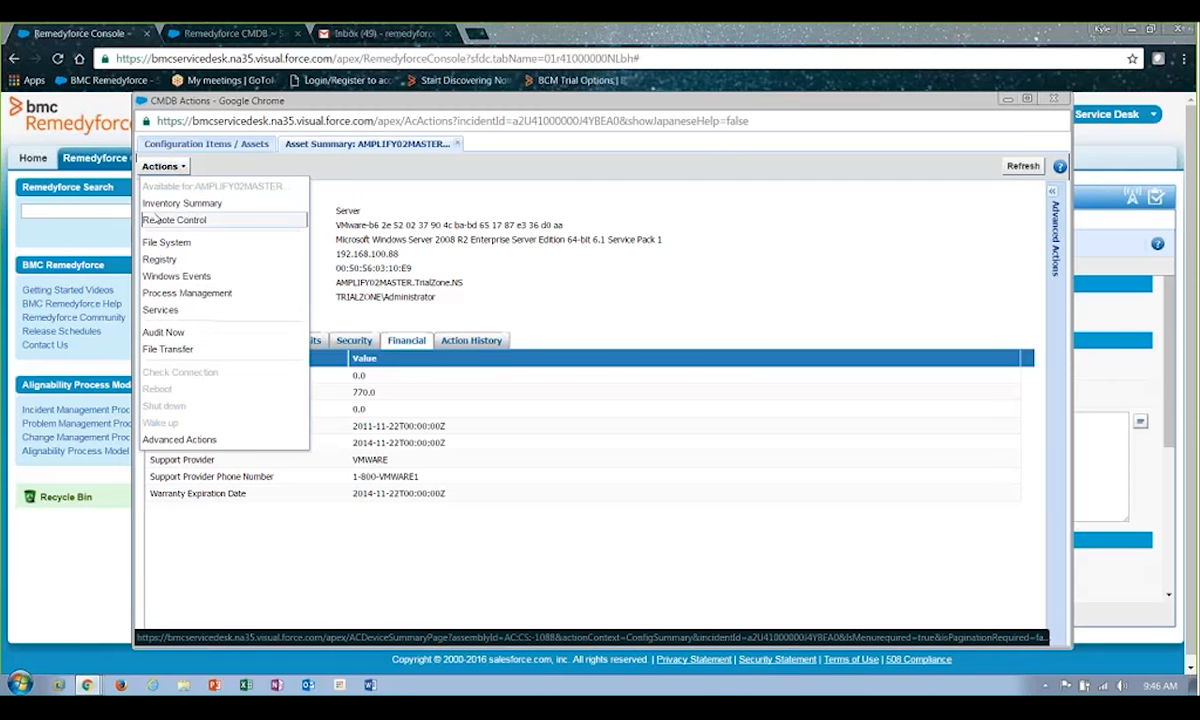
left_click(185, 263)
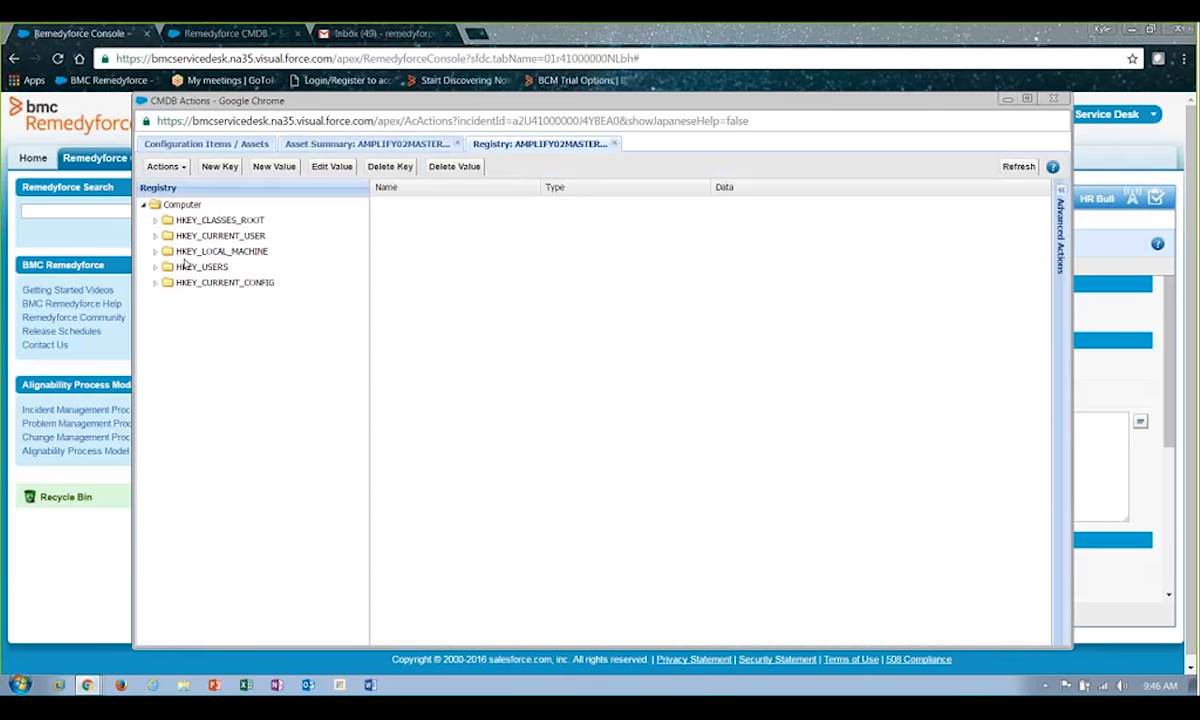
left_click(165, 166)
left_click(206, 284)
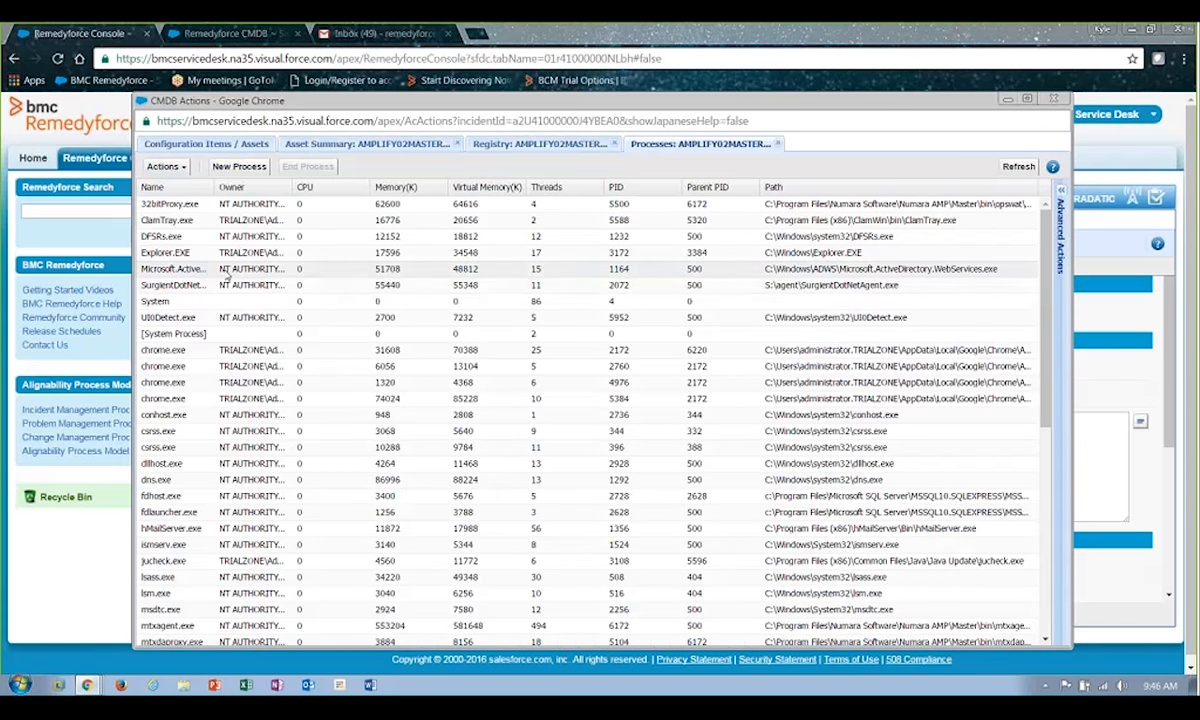
Select the ClamTray.exe process and open the list of services on AMPLIFY02MASTER
right_click(224, 270)
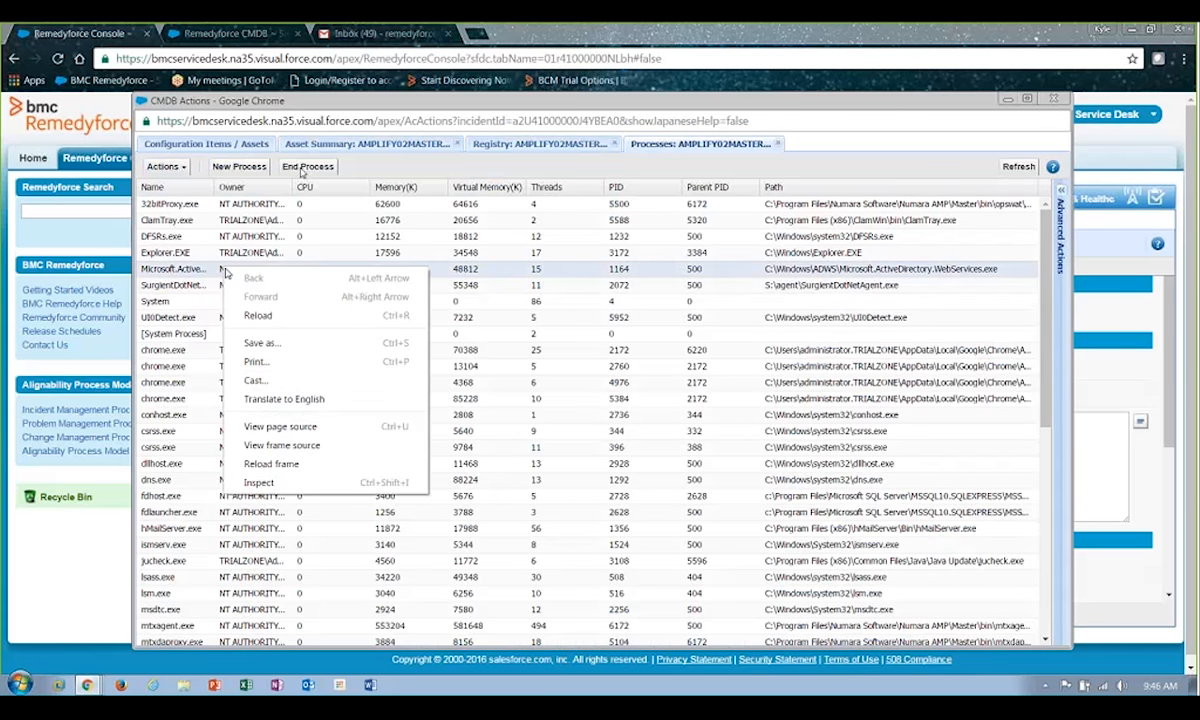
left_click(260, 218)
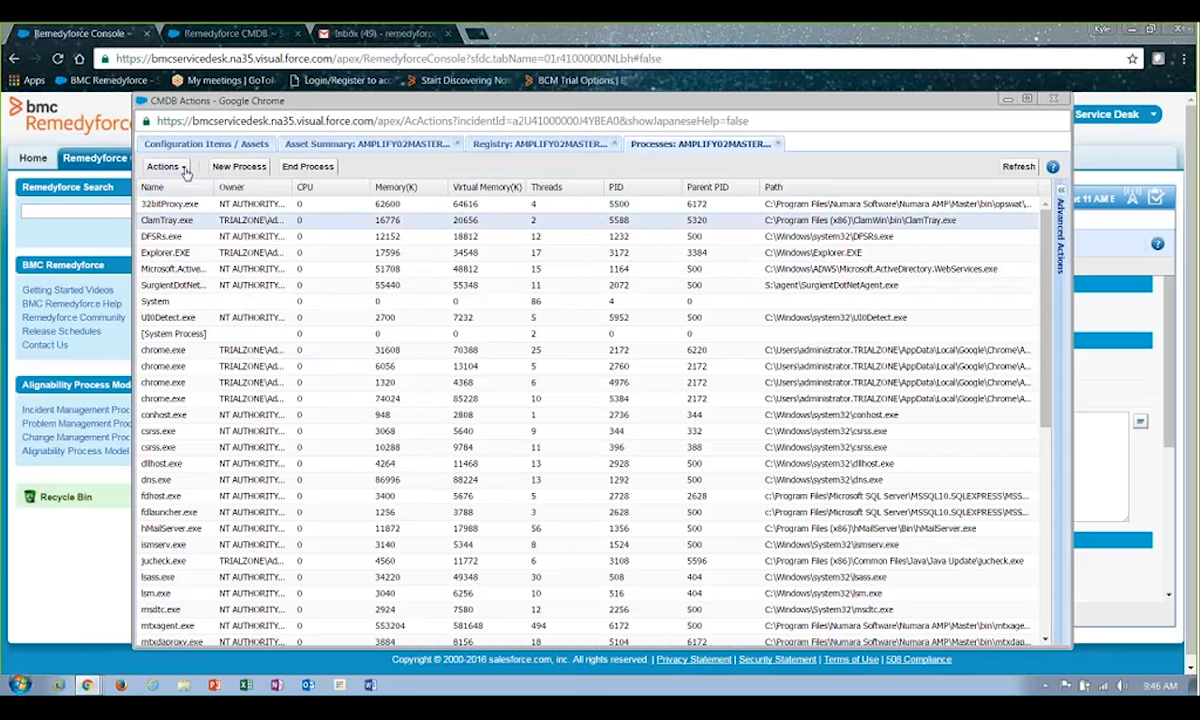
left_click(166, 166)
left_click(228, 302)
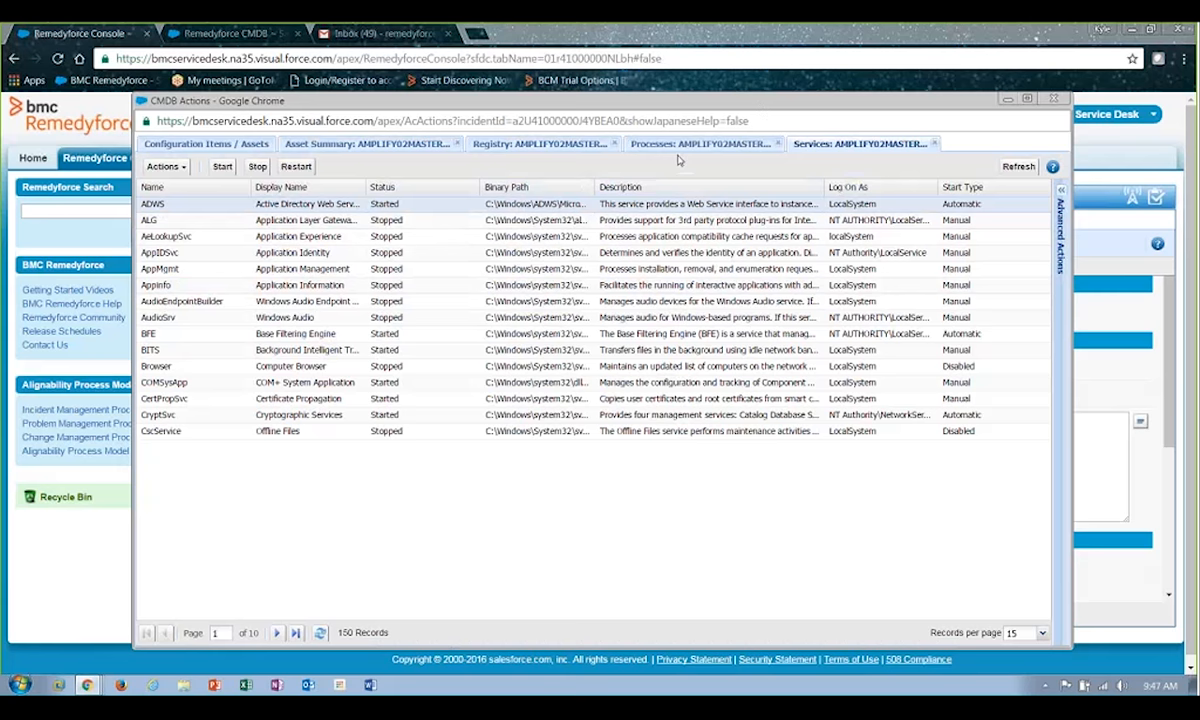
Show the advanced actions and expand the deployment, helpdesk command and uninstall folders under FootPrints Service Core Integration
left_click(1061, 190)
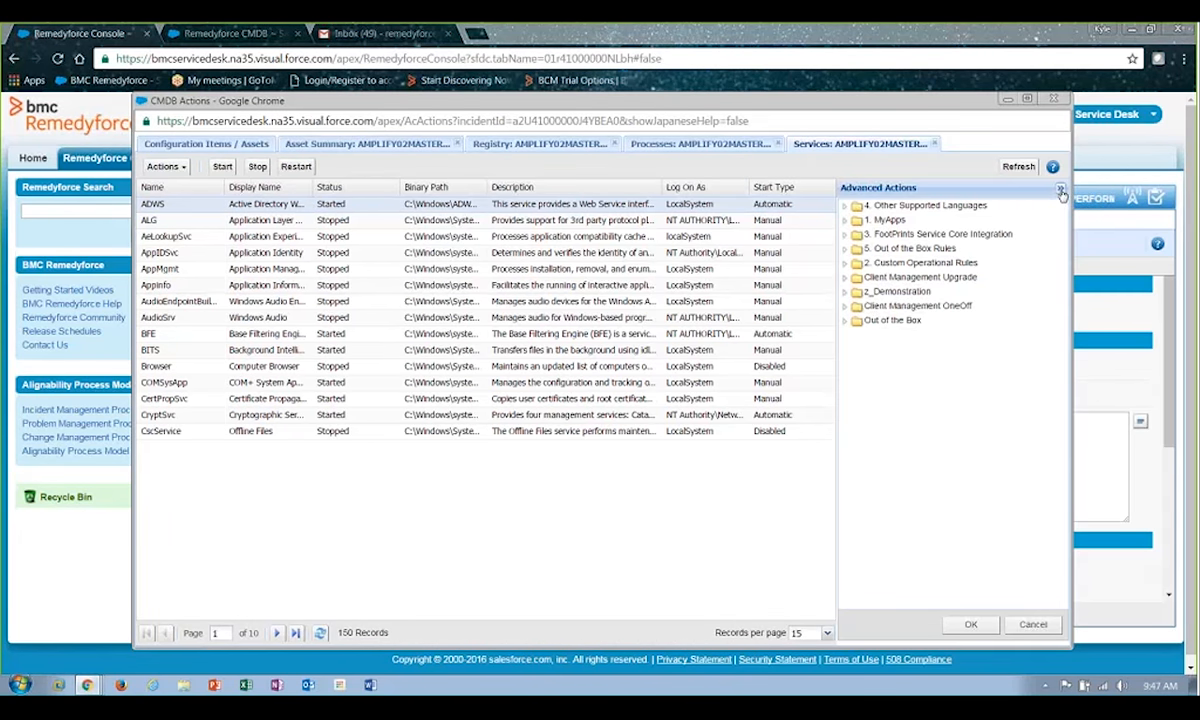
left_click(845, 237)
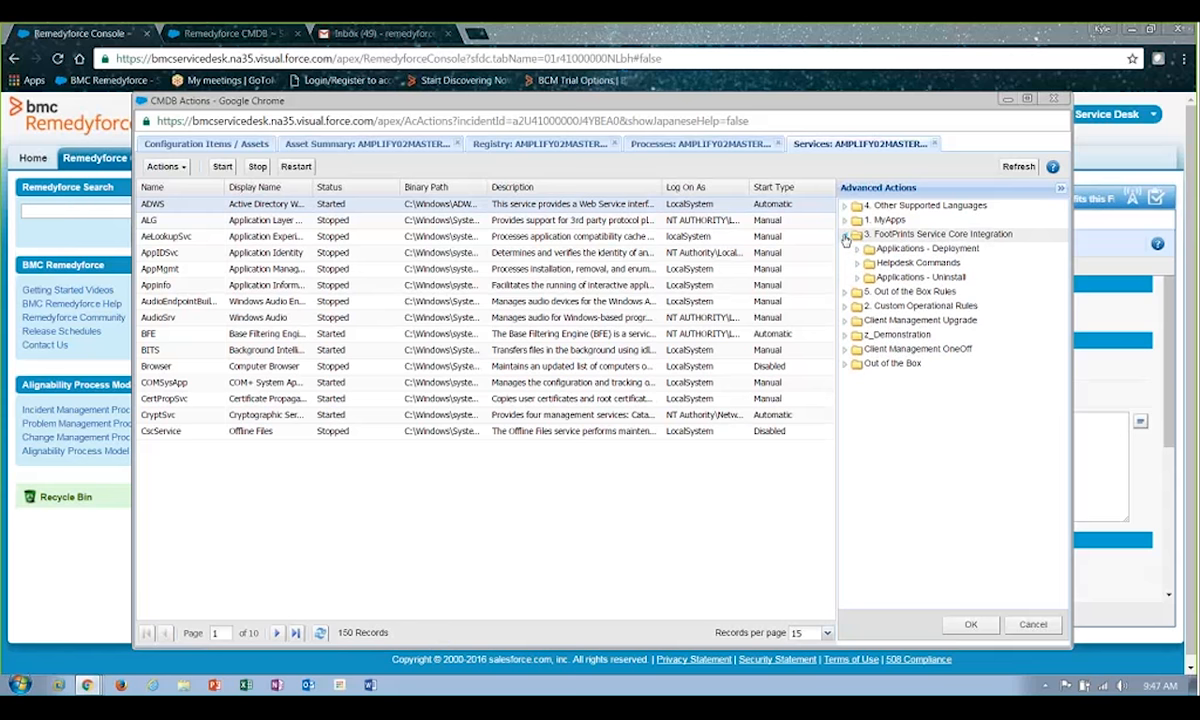
left_click(856, 249)
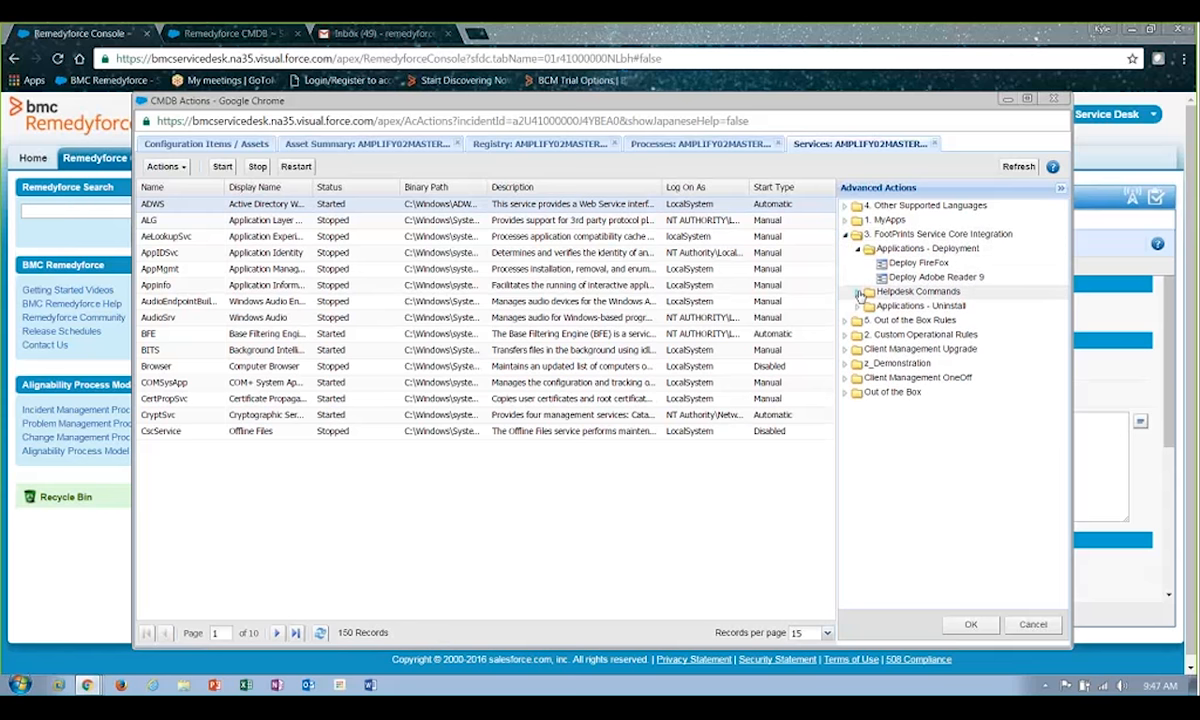
left_click(857, 292)
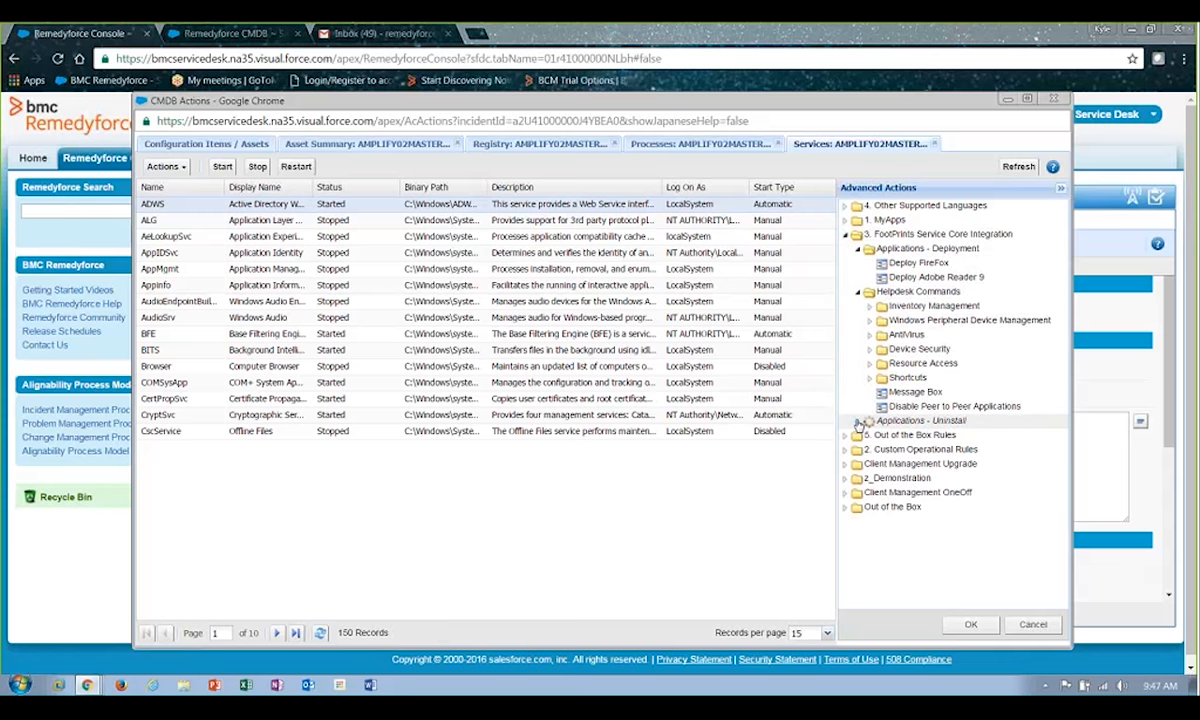
left_click(860, 424)
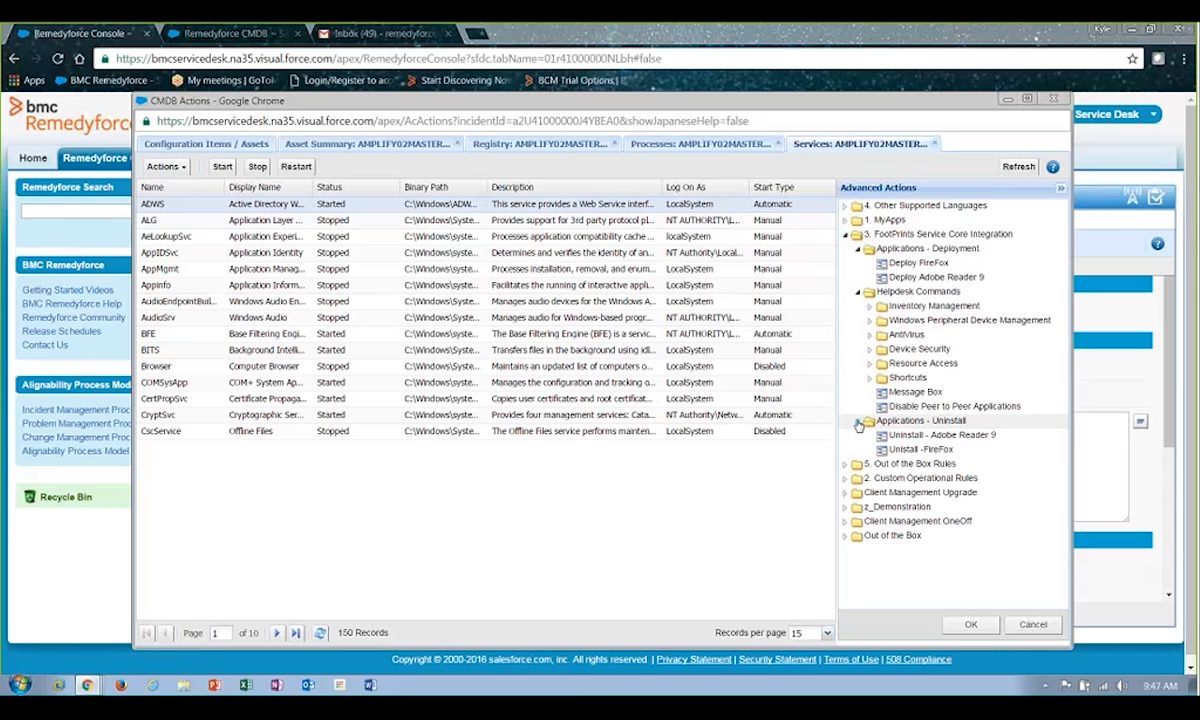
Expand the Device Security, Resource Access and Shortcuts folders within Helpdesk Commands to view their rules
left_click(869, 349)
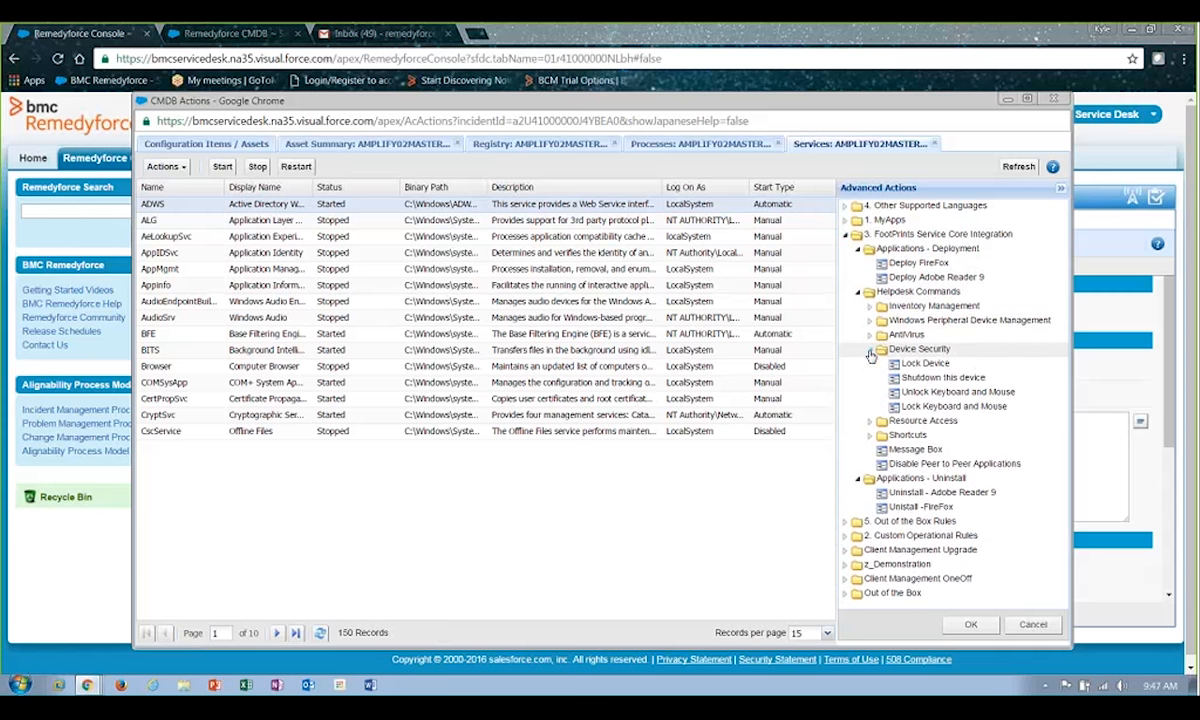
left_click(869, 421)
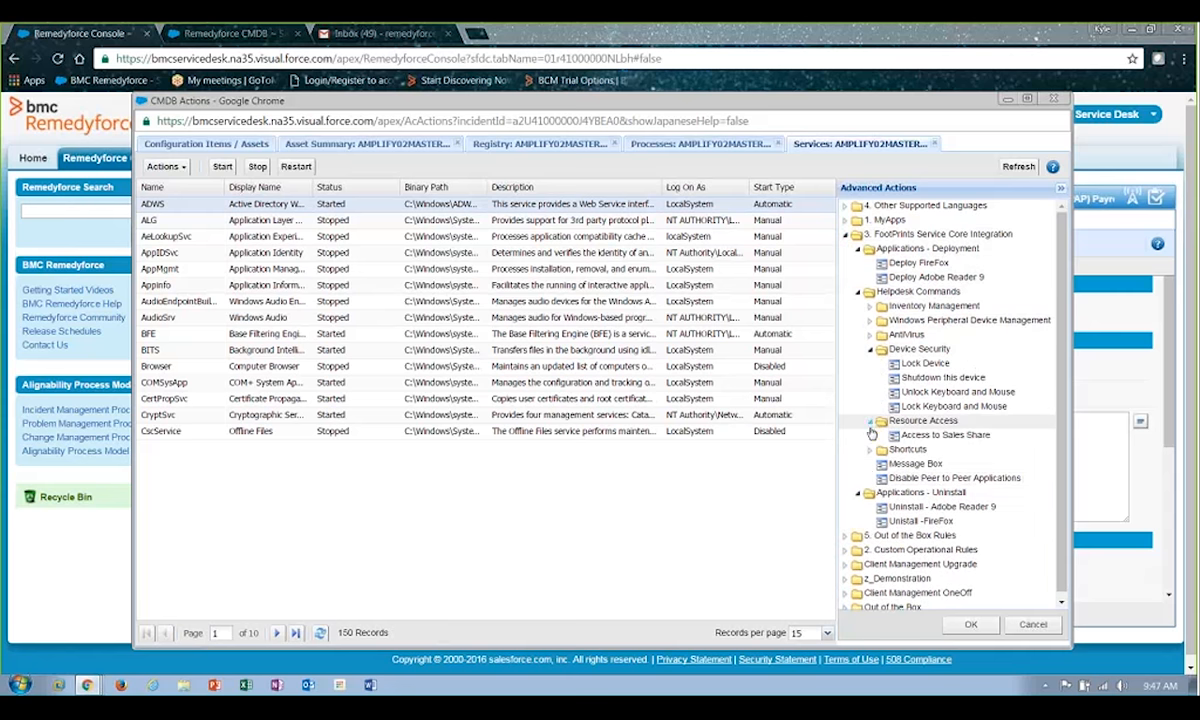
left_click(869, 450)
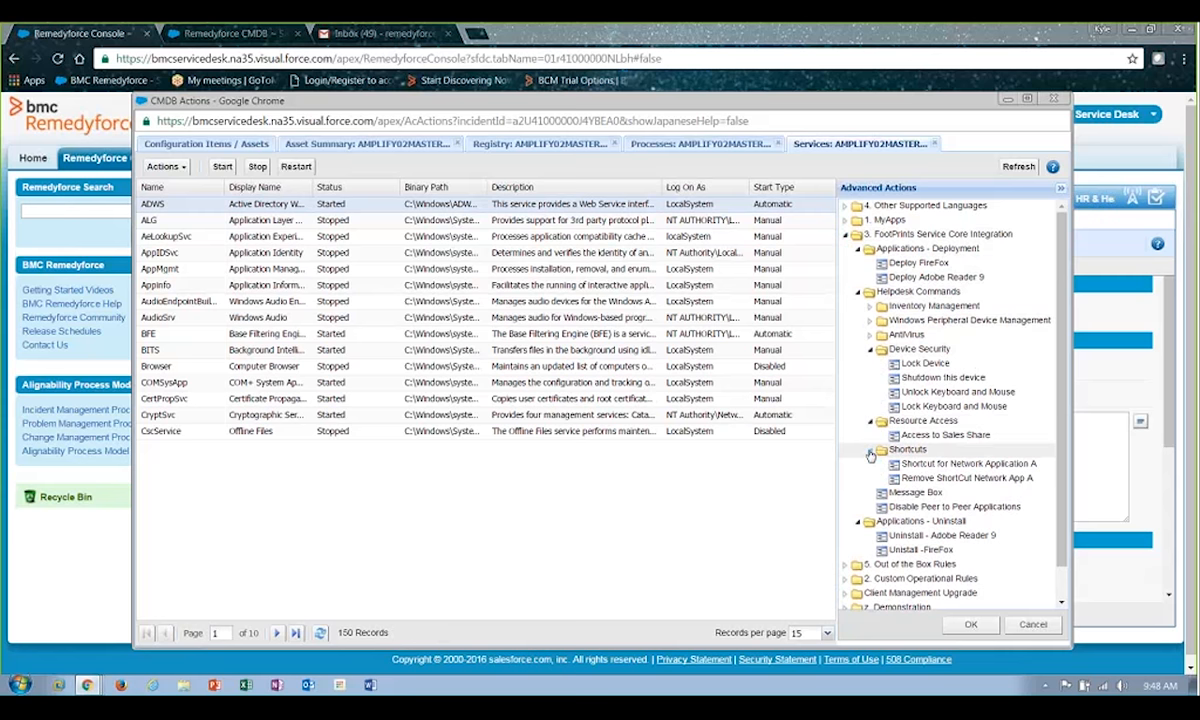
Run the Deploy FireFox operational rule on the computer and return to the incident form
mouse_move(927, 263)
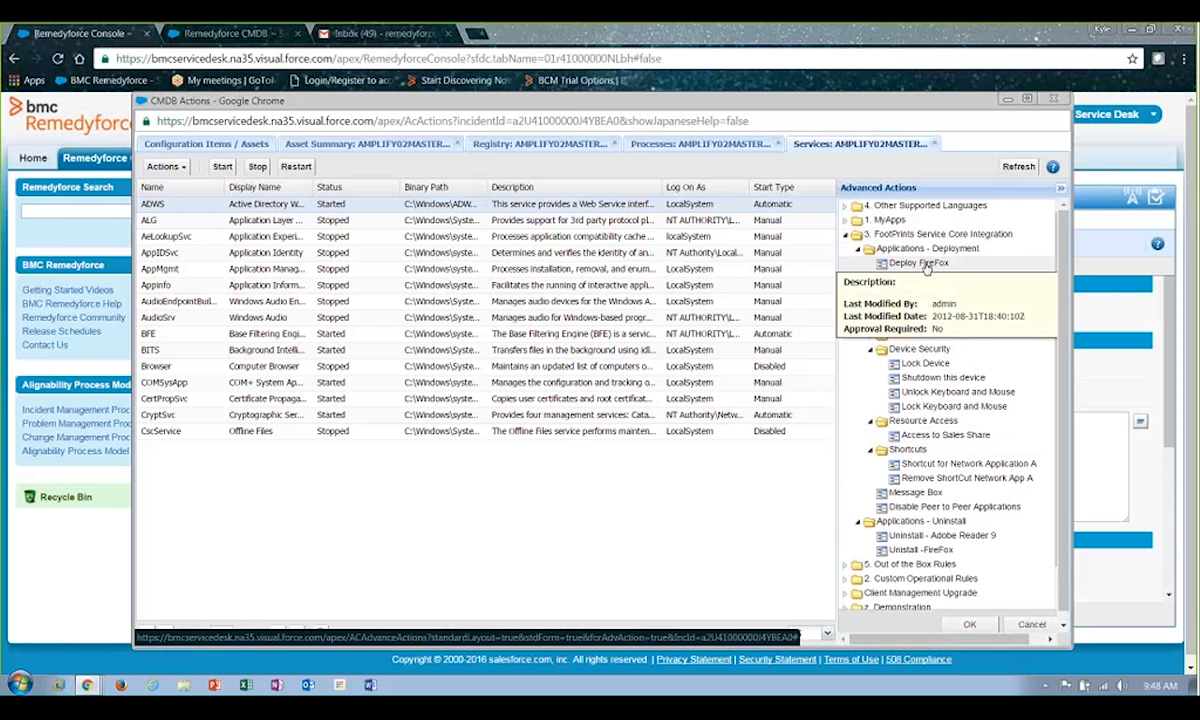
left_click(927, 263)
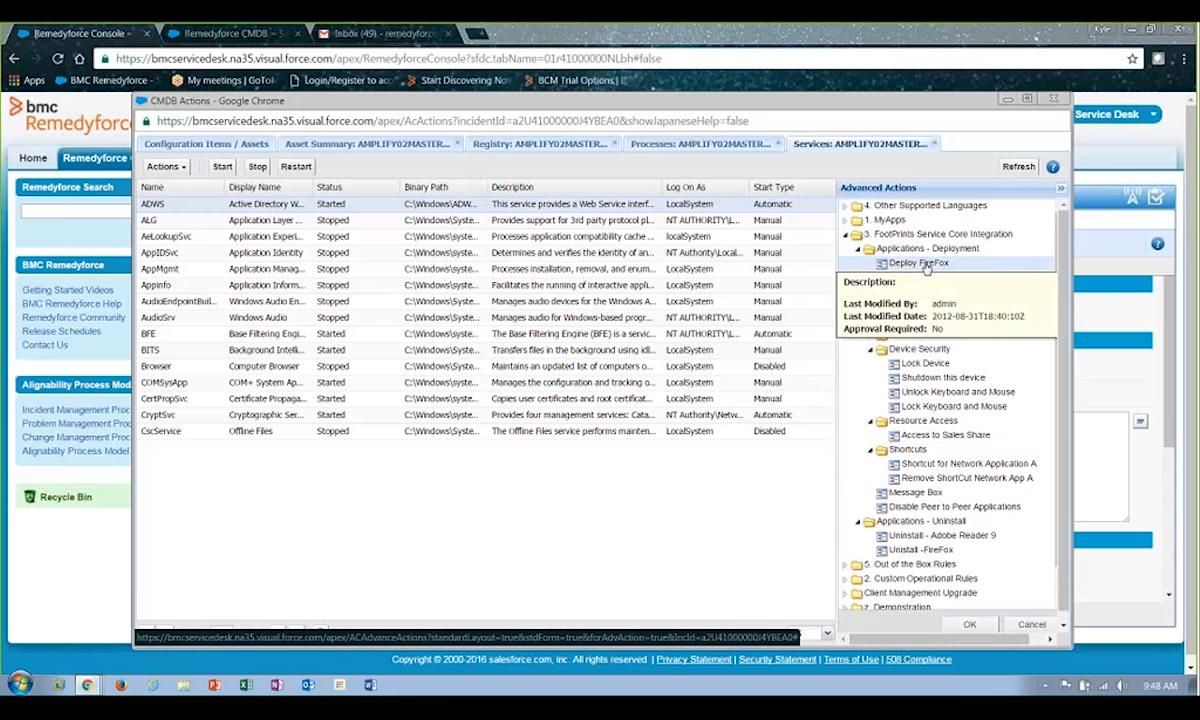
left_click(972, 626)
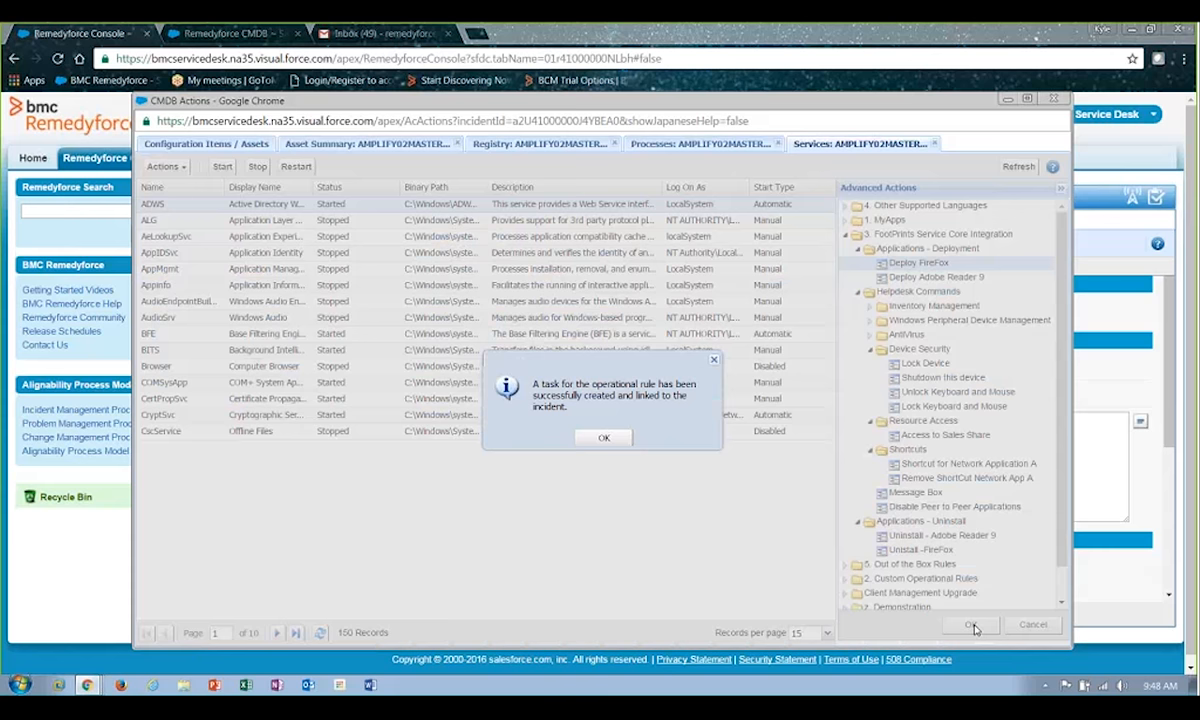
left_click(606, 439)
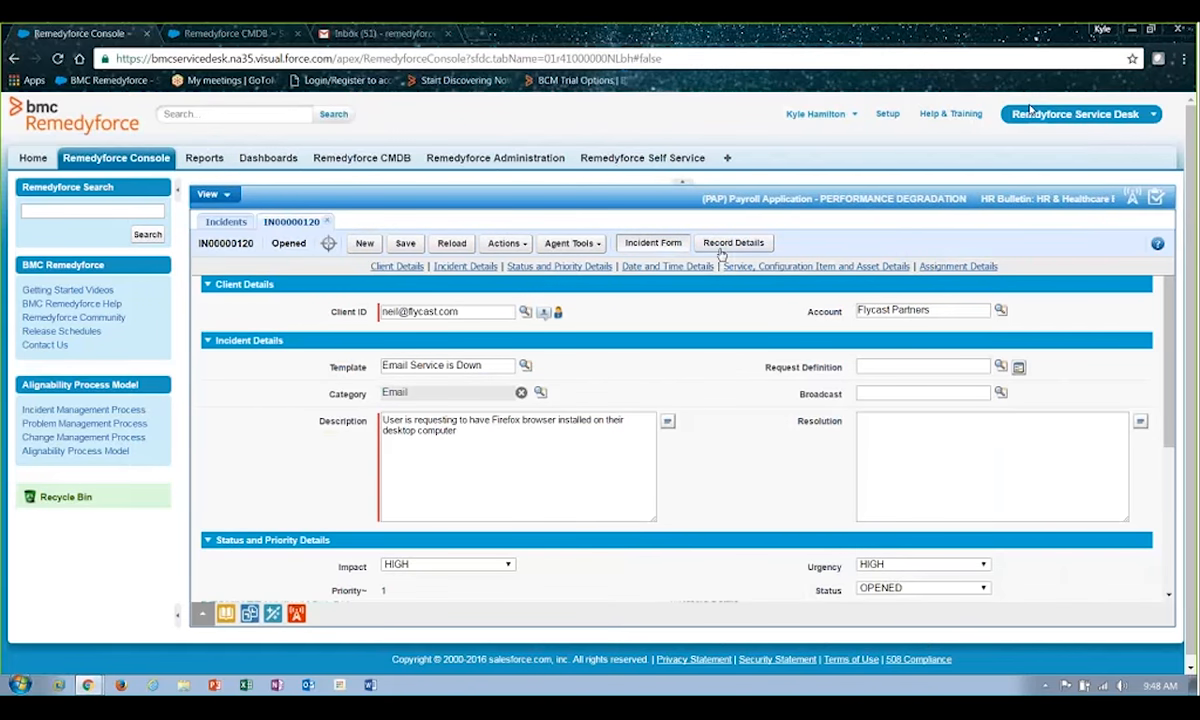
Reload the incident's record details and check its linked tasks for the Firefox deployment
left_click(728, 244)
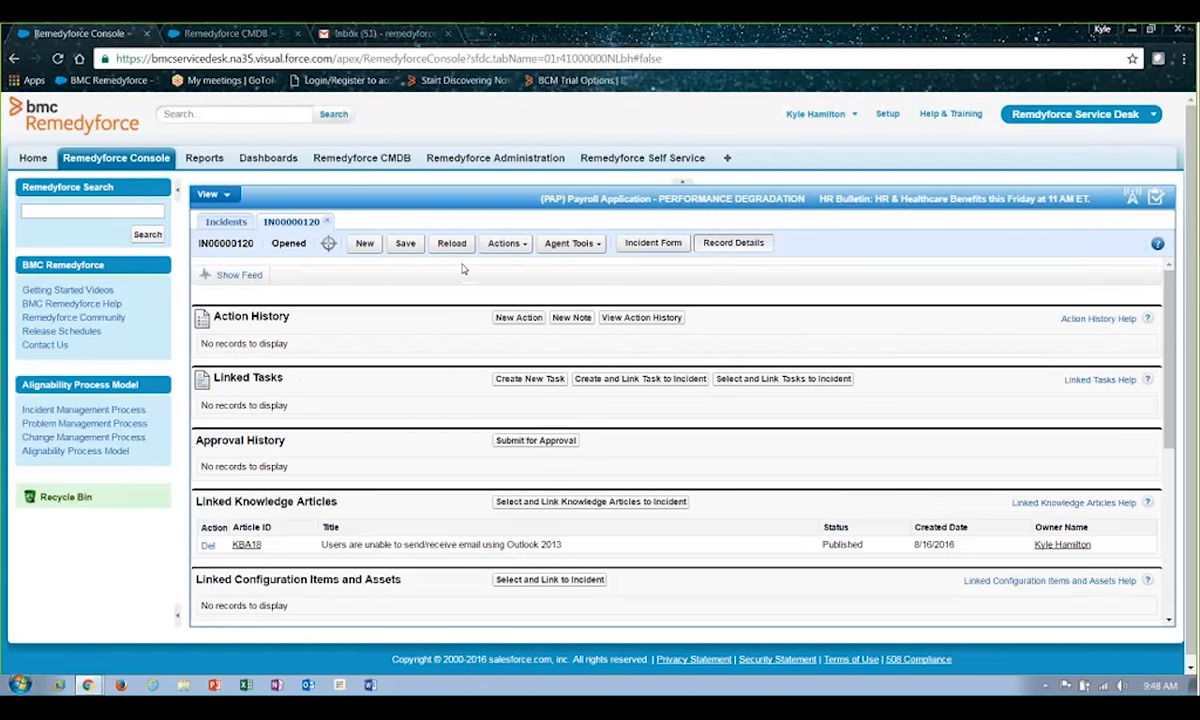
left_click(440, 243)
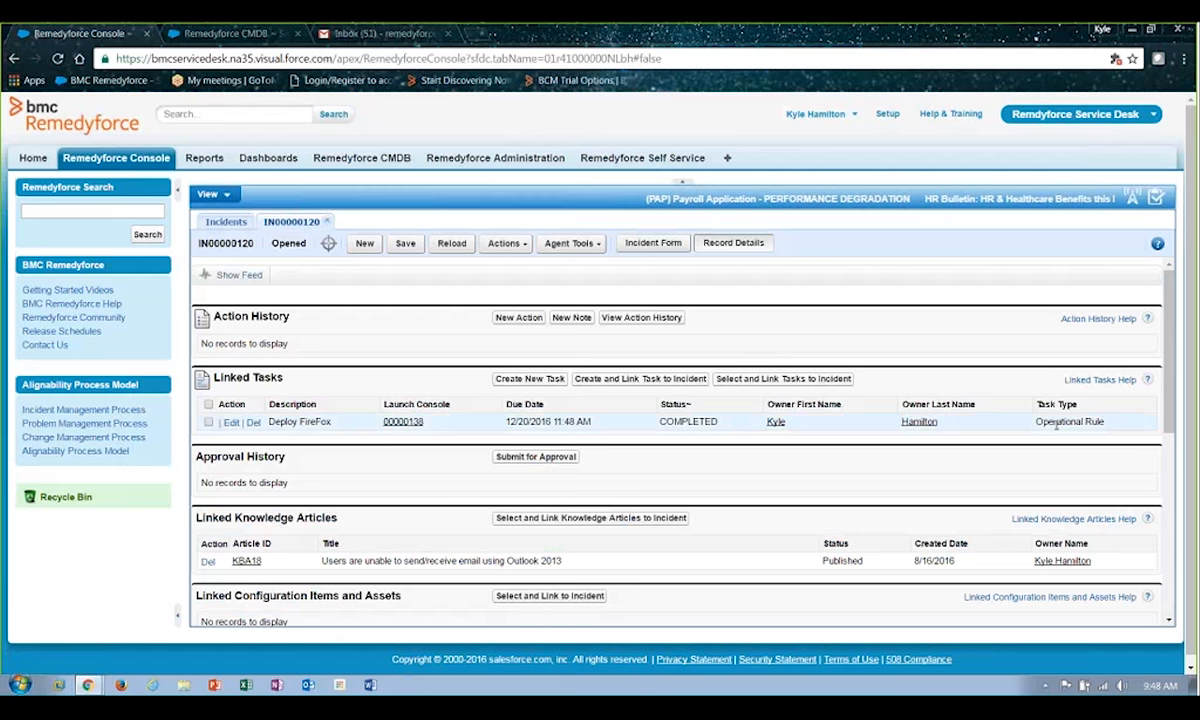
Enter "resolved" as the resolution on the incident form and try to close the incident
left_click(641, 245)
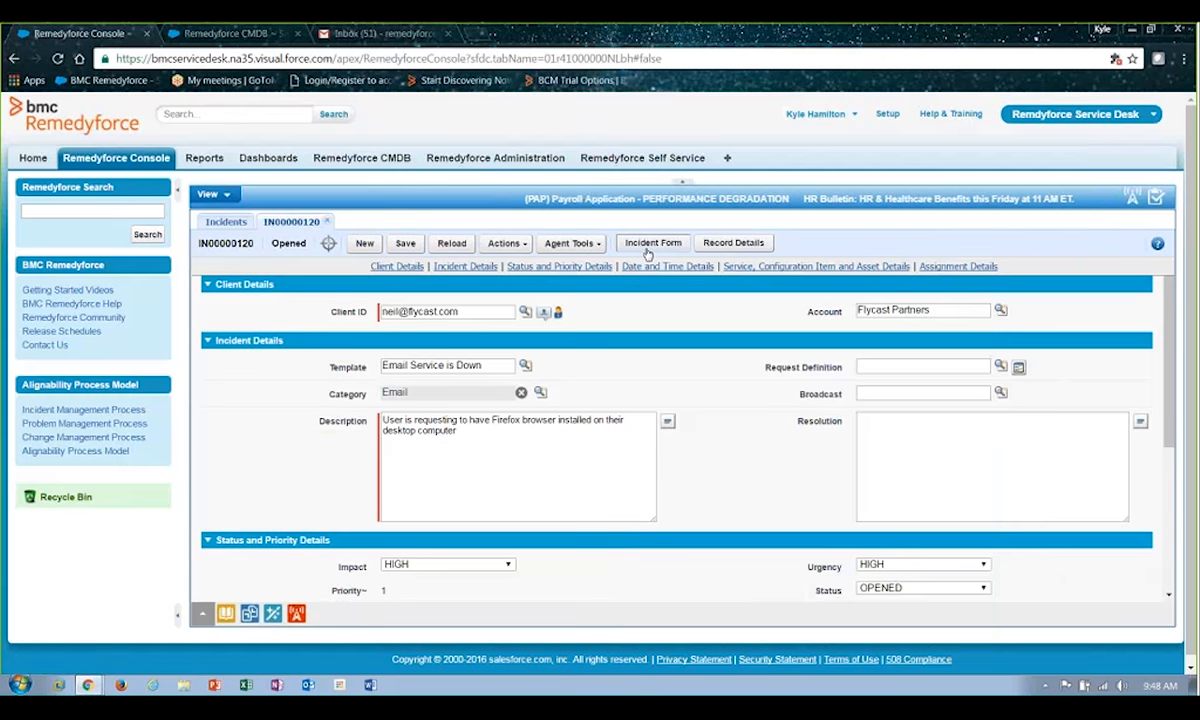
left_click(879, 425)
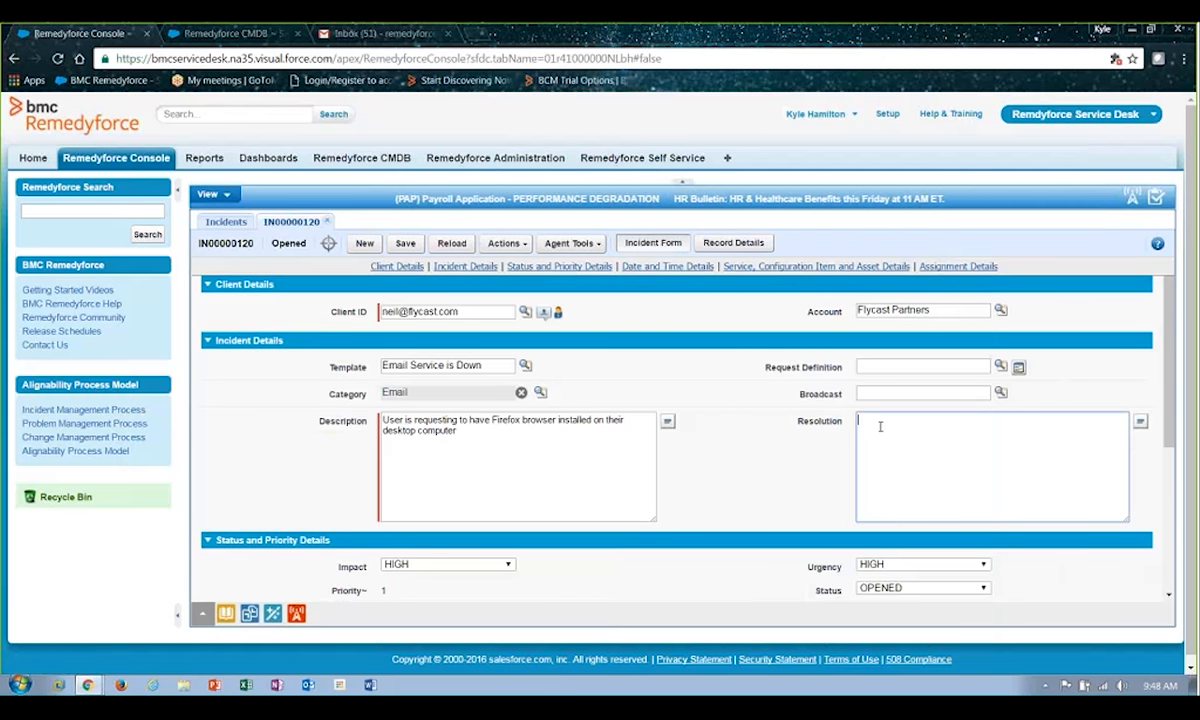
type("res")
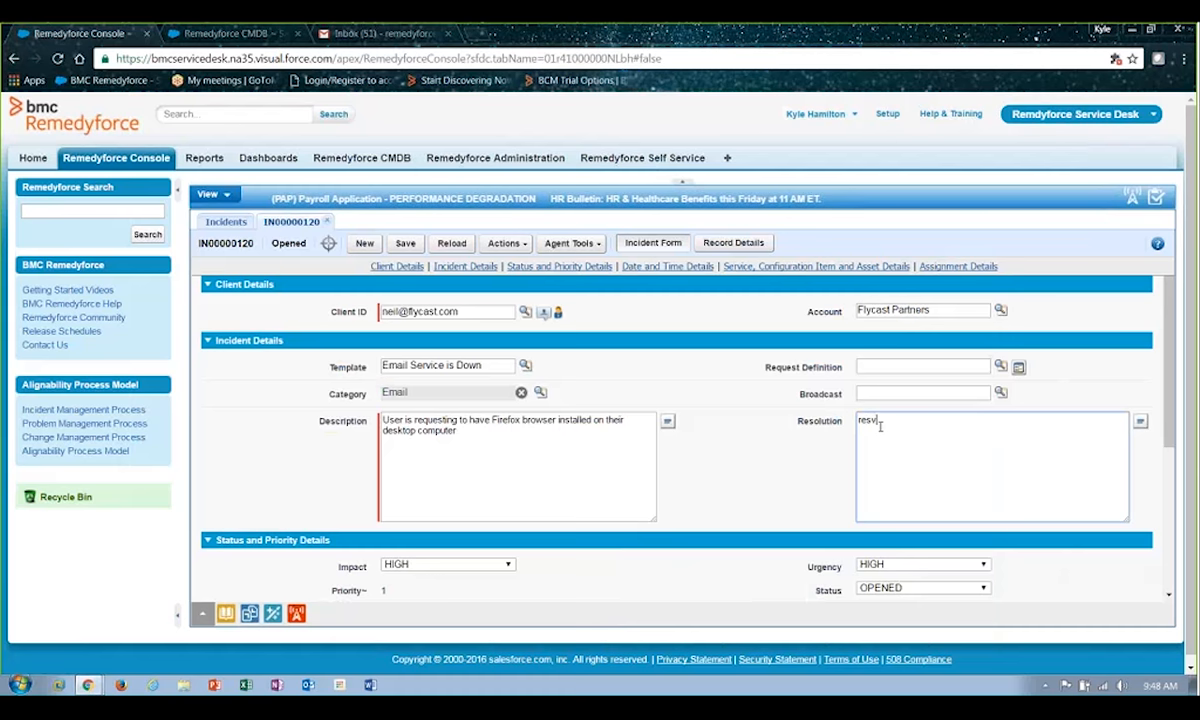
type("olve")
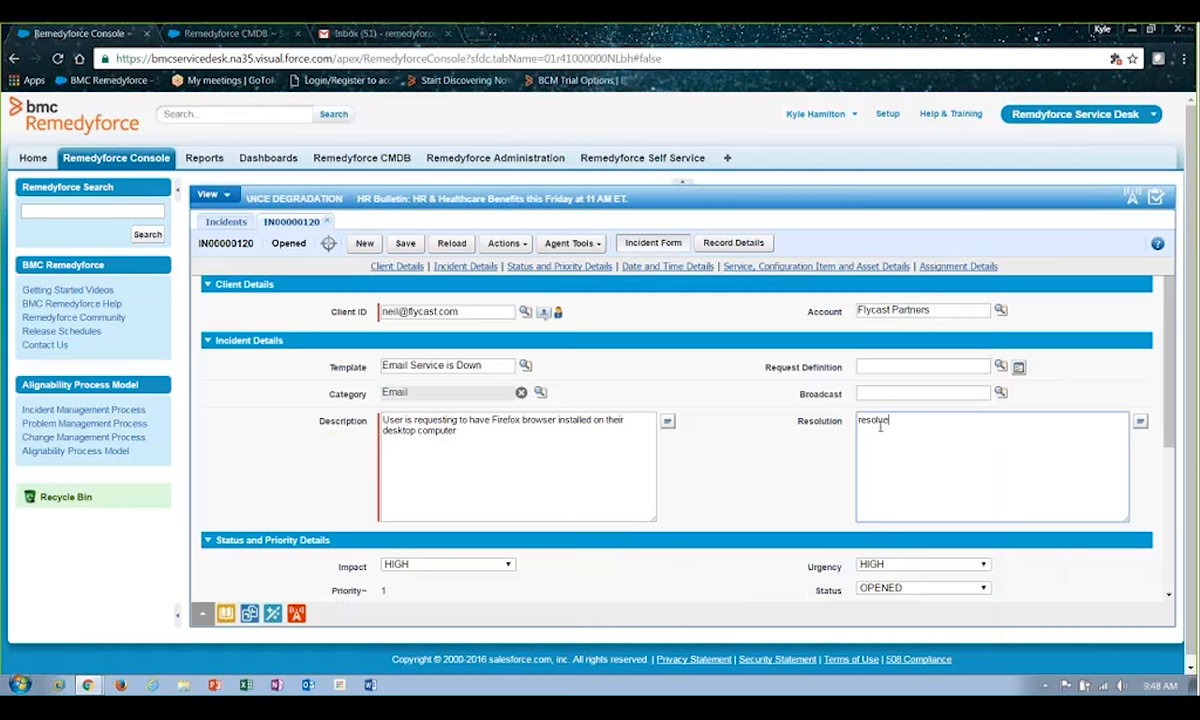
type("d")
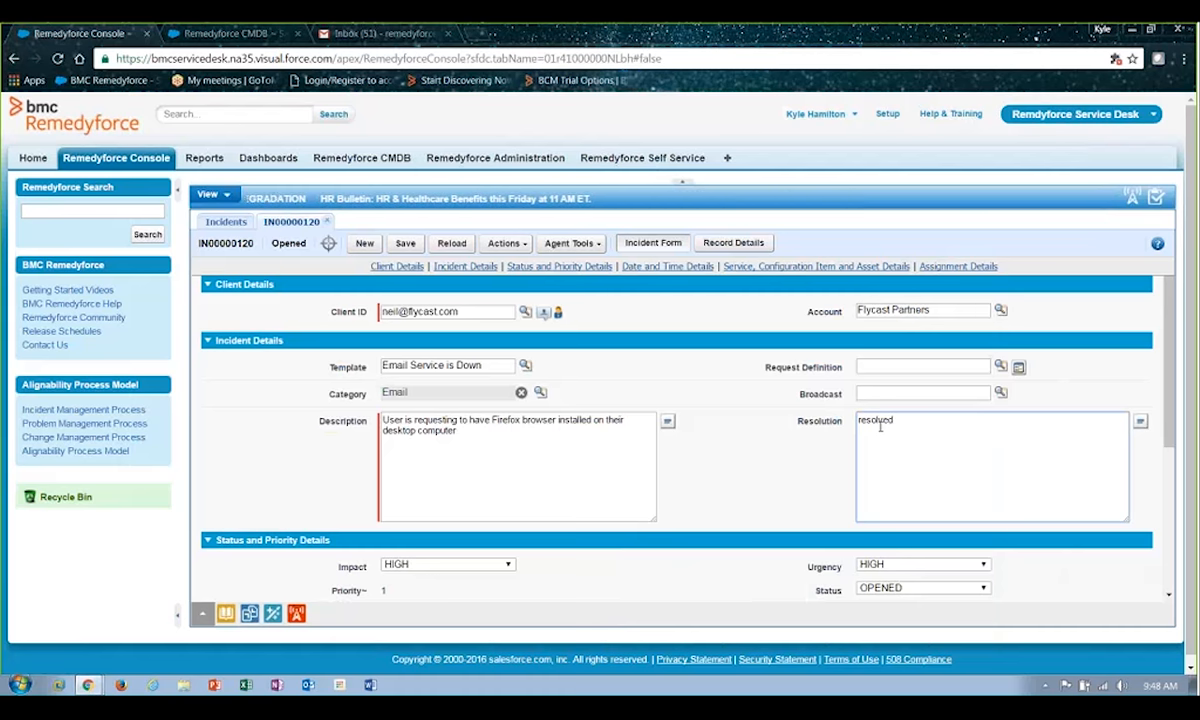
left_click(505, 243)
left_click(533, 388)
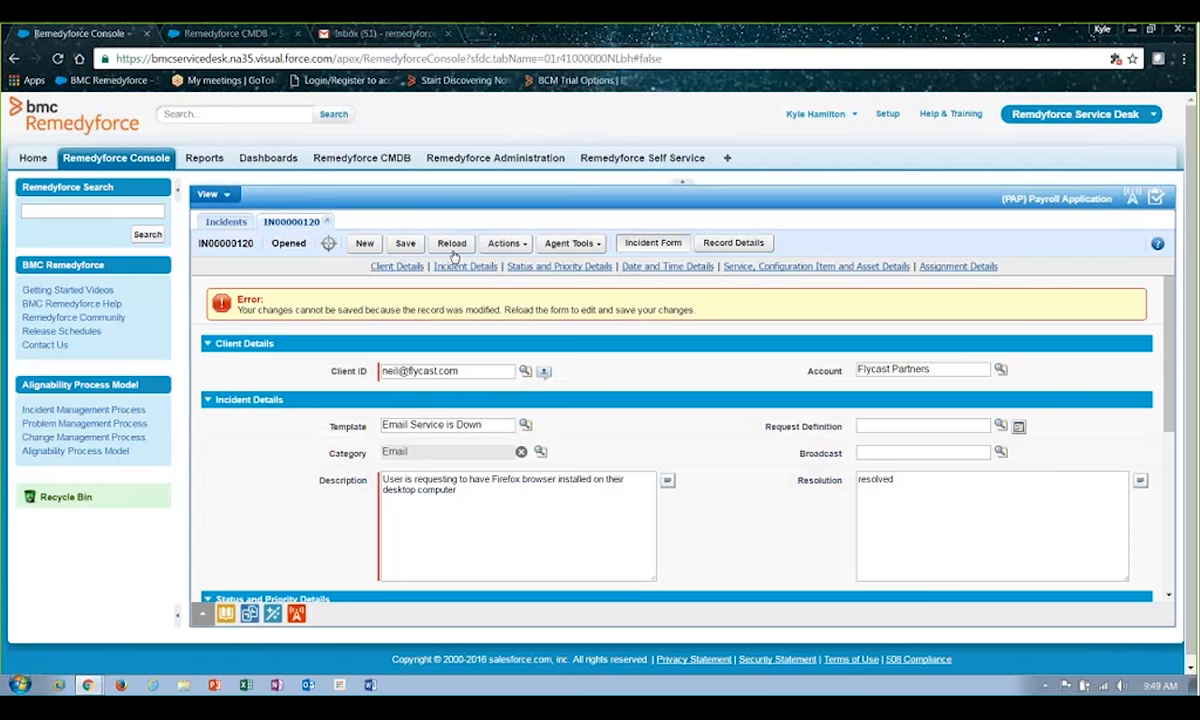
Reload the incident form and run Quick Close on the incident with "resolved" entered as its resolution
left_click(408, 244)
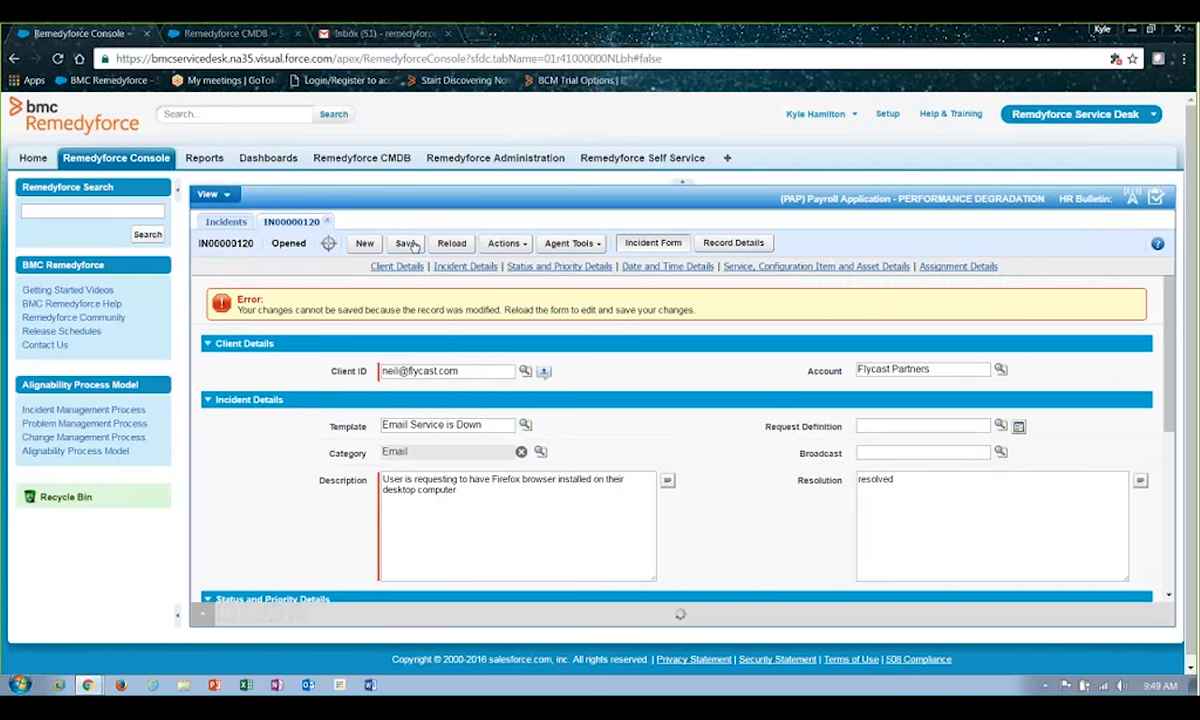
left_click(451, 243)
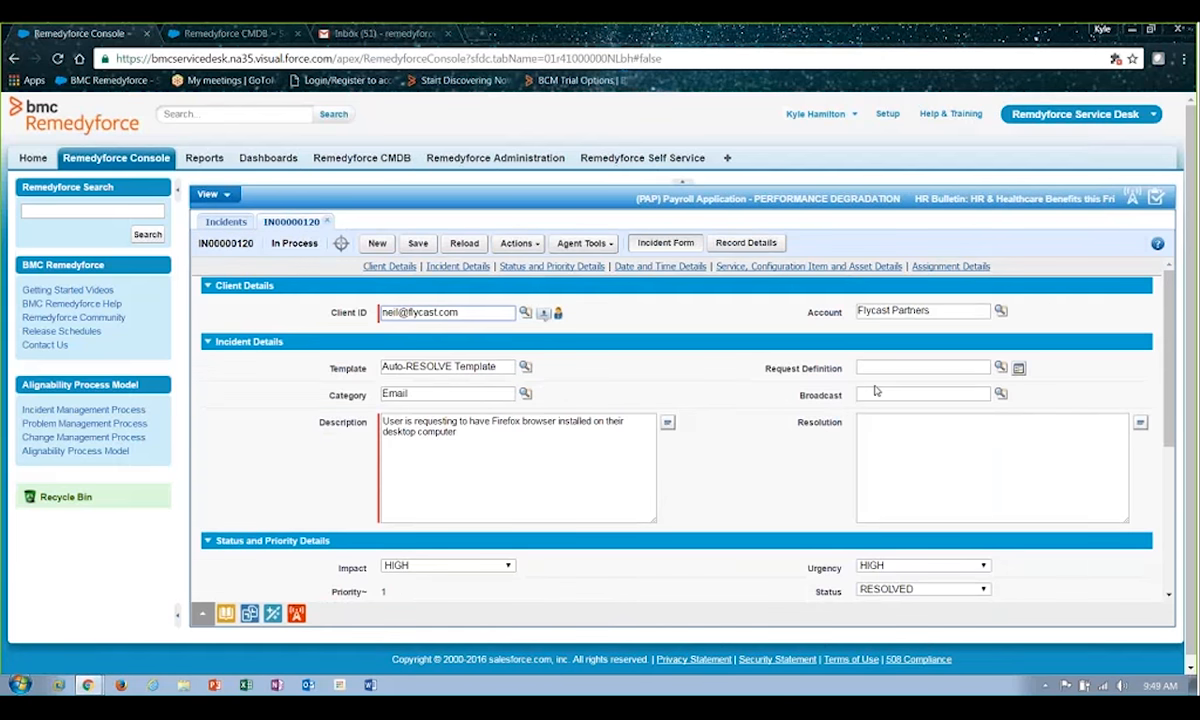
left_click(881, 478)
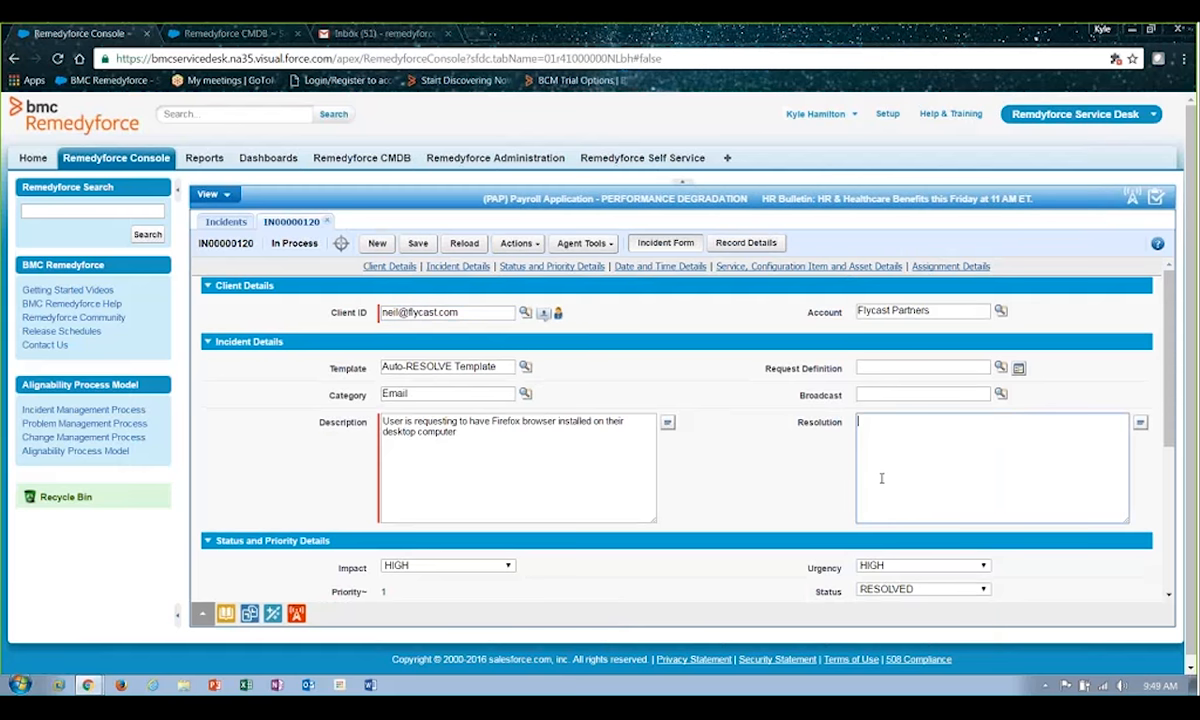
type("resolved")
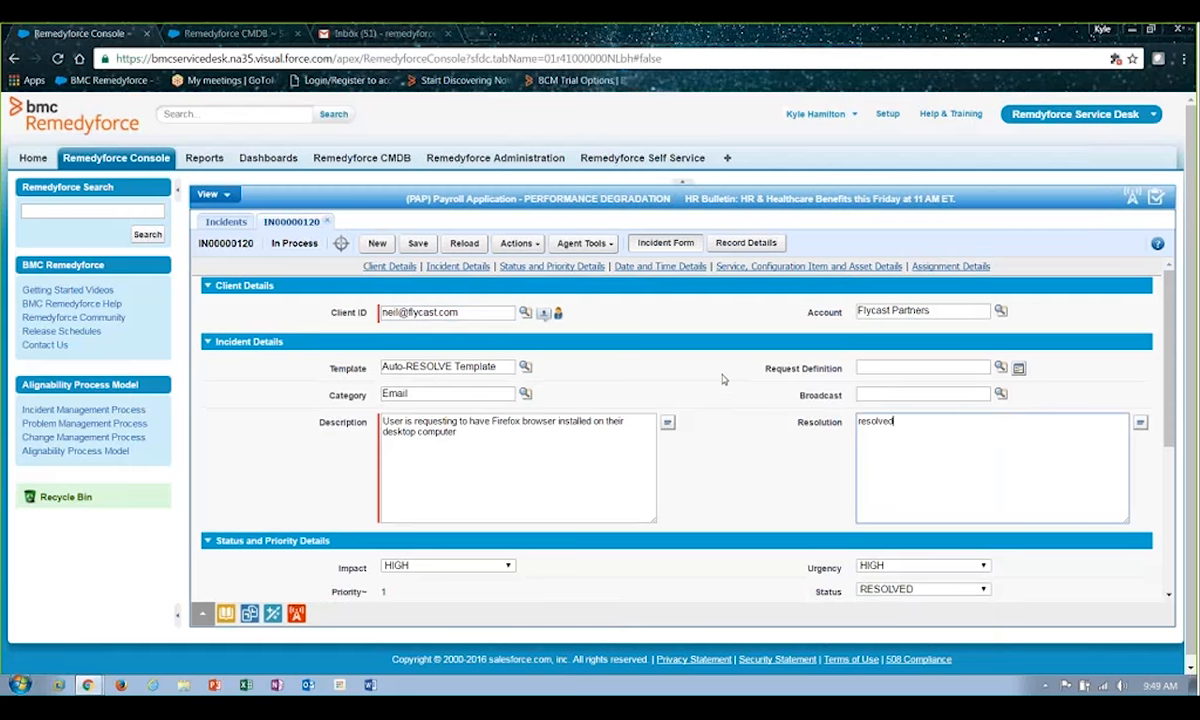
left_click(518, 243)
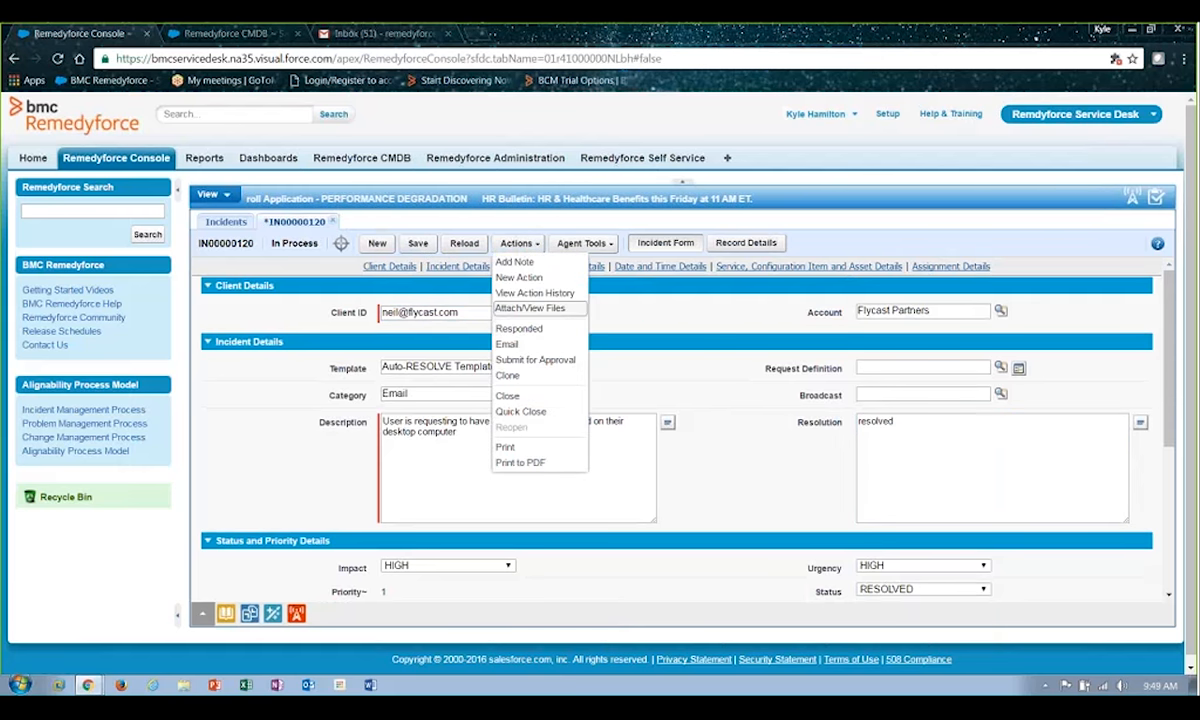
left_click(535, 411)
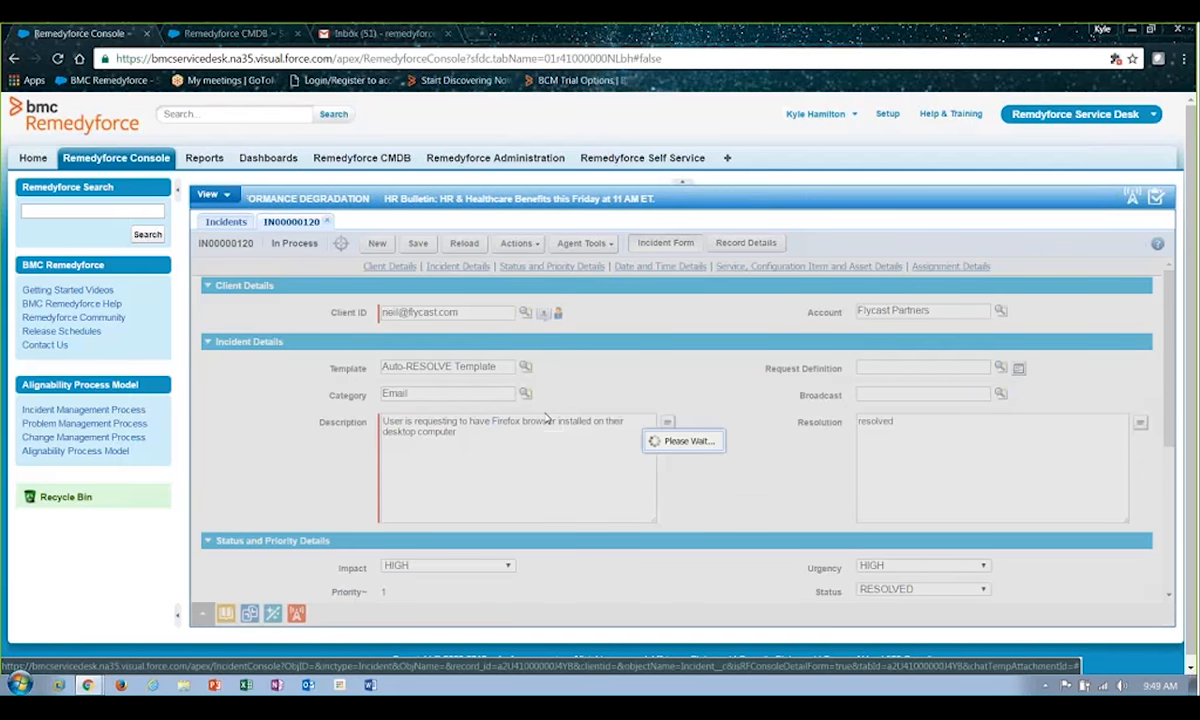